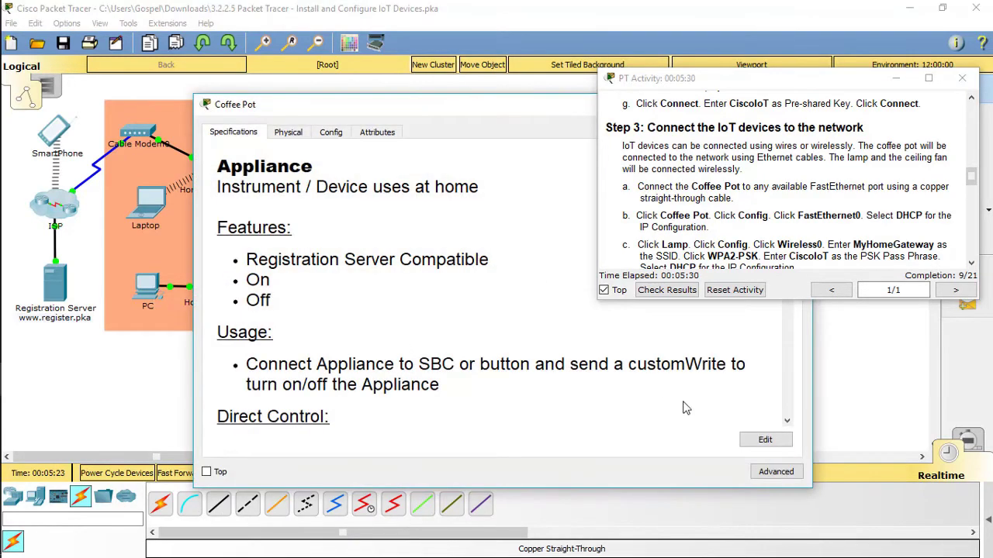
Cable the Coffee Pot's FastEthernet0 to a free Home Switch port with copper straight-through
{"action": "left_click_drag", "start_coordinate": [496, 104], "coordinate": [244, 104]}
{"action": "left_click", "coordinate": [543, 102]}
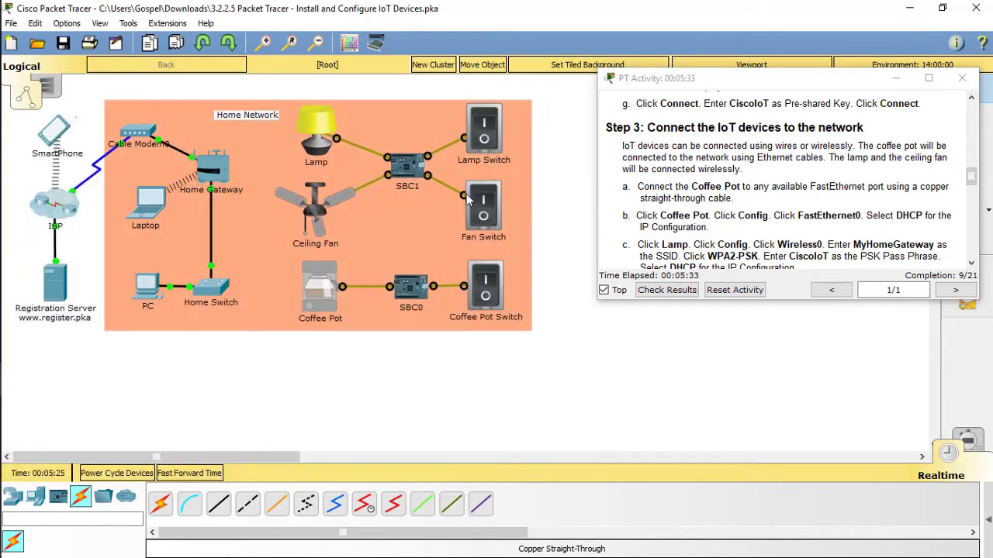
{"action": "left_click", "coordinate": [221, 507]}
{"action": "left_click", "coordinate": [318, 293]}
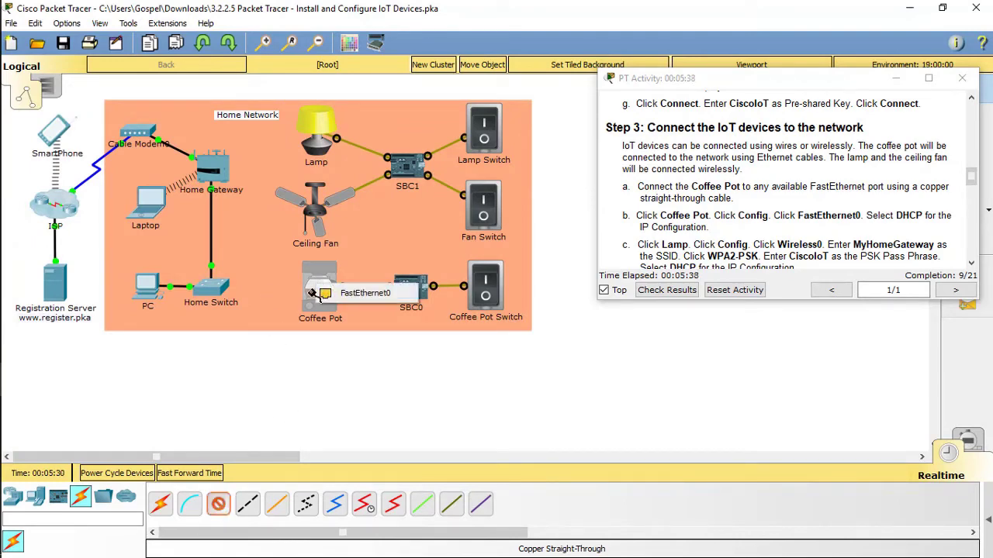
{"action": "left_click", "coordinate": [320, 293]}
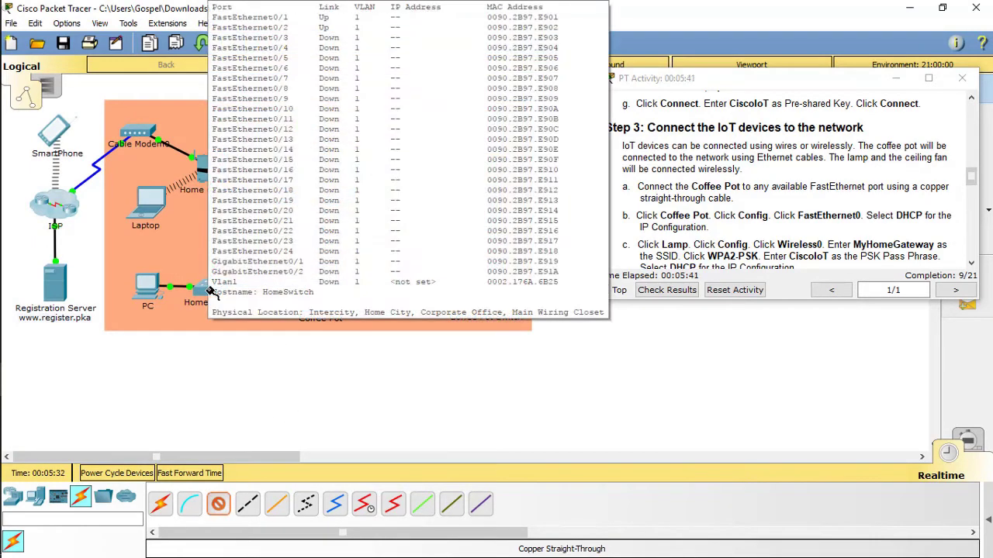
{"action": "left_click", "coordinate": [209, 291]}
{"action": "left_click", "coordinate": [256, 45]}
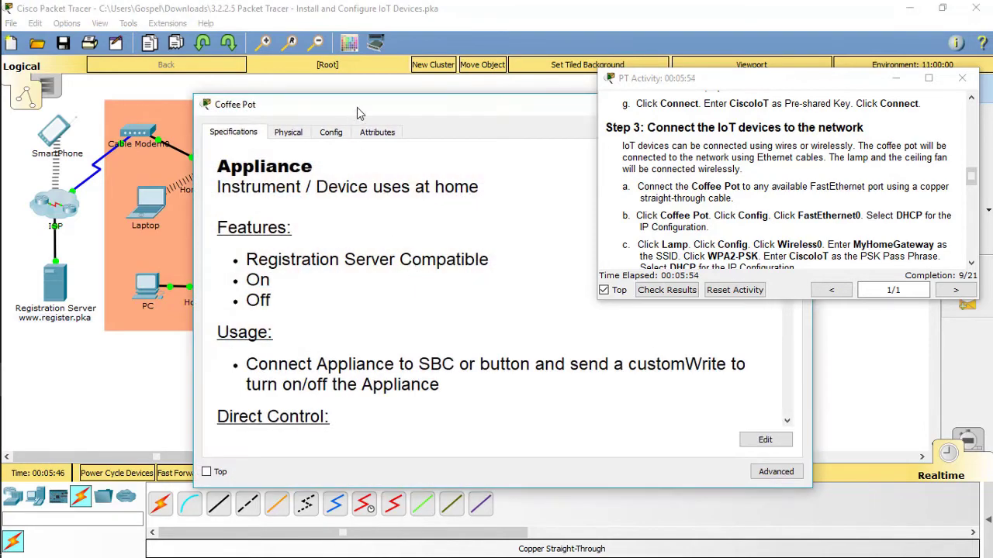
Switch the Coffee Pot's FastEthernet0 IP configuration to DHCP and close its window
{"action": "left_click_drag", "start_coordinate": [357, 108], "coordinate": [194, 107]}
{"action": "left_click", "coordinate": [225, 127]}
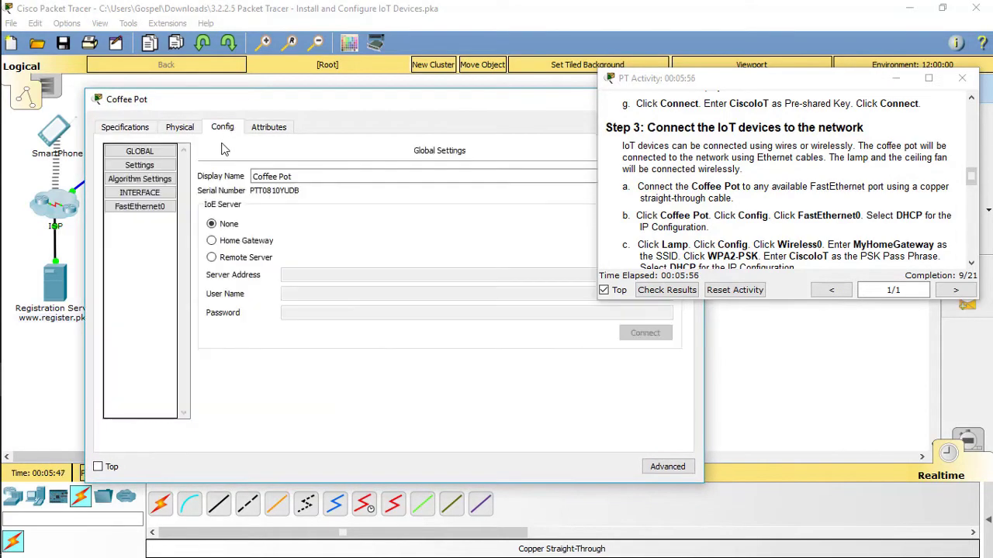
{"action": "left_click", "coordinate": [154, 208]}
{"action": "left_click", "coordinate": [229, 238]}
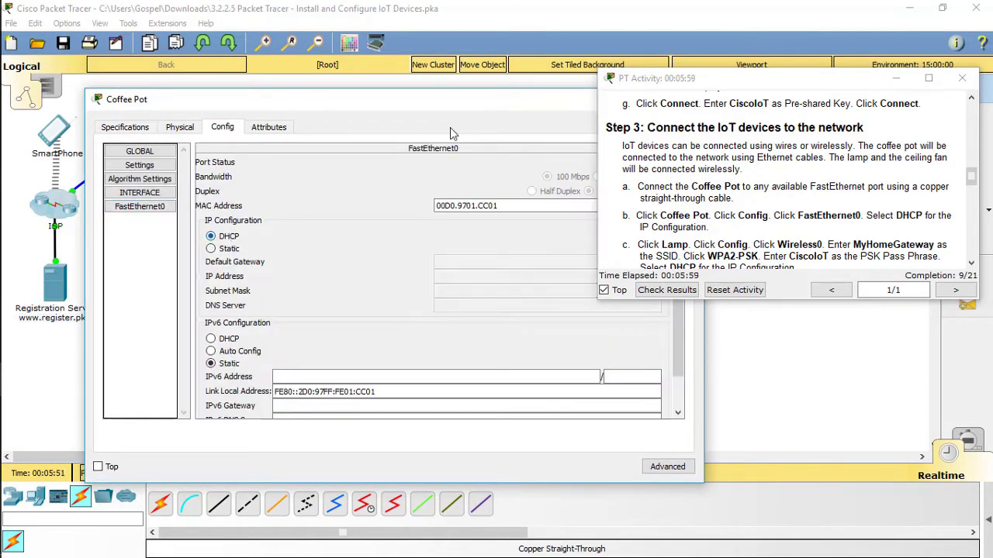
{"action": "left_click_drag", "start_coordinate": [727, 87], "coordinate": [573, 108]}
{"action": "left_click_drag", "start_coordinate": [644, 107], "coordinate": [915, 114]}
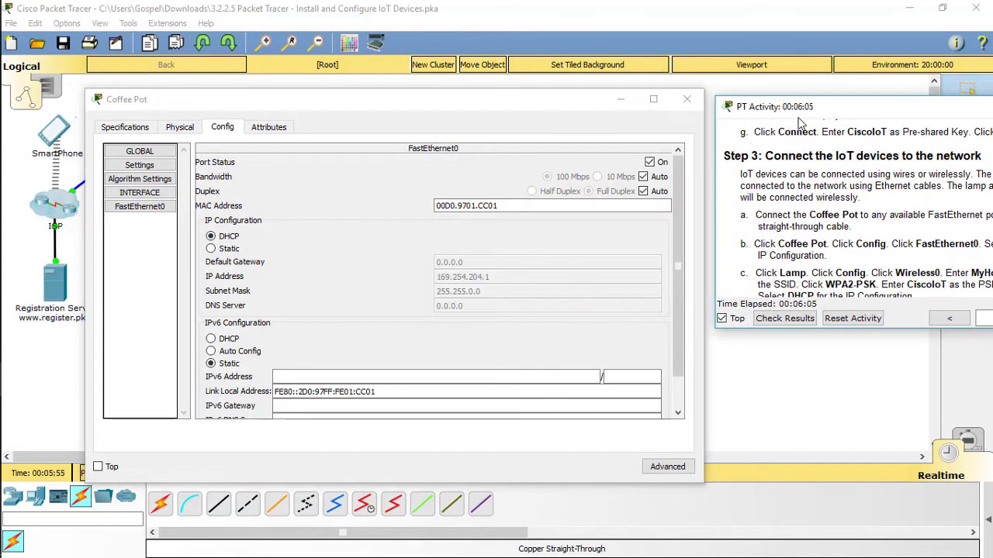
{"action": "left_click", "coordinate": [690, 102]}
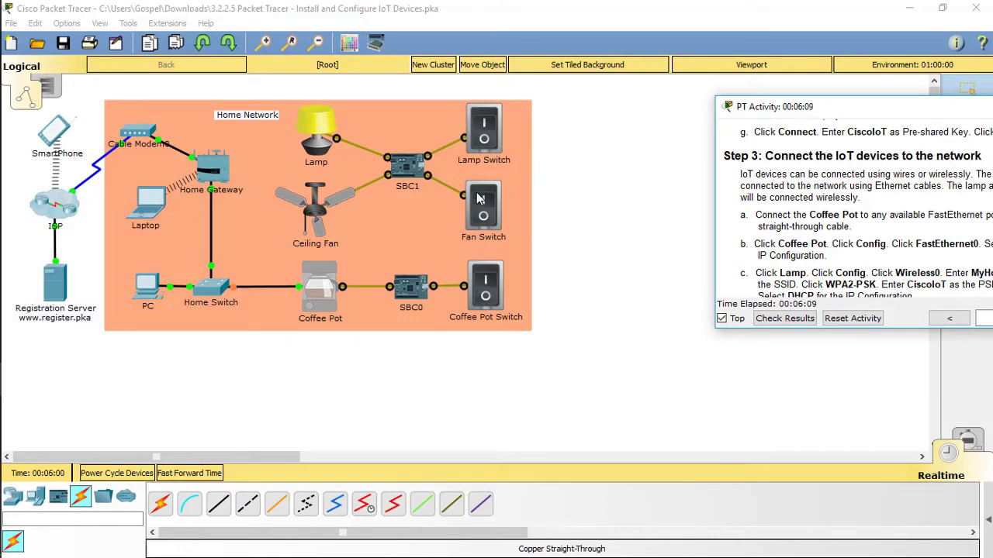
{"action": "left_click_drag", "start_coordinate": [843, 108], "coordinate": [669, 106]}
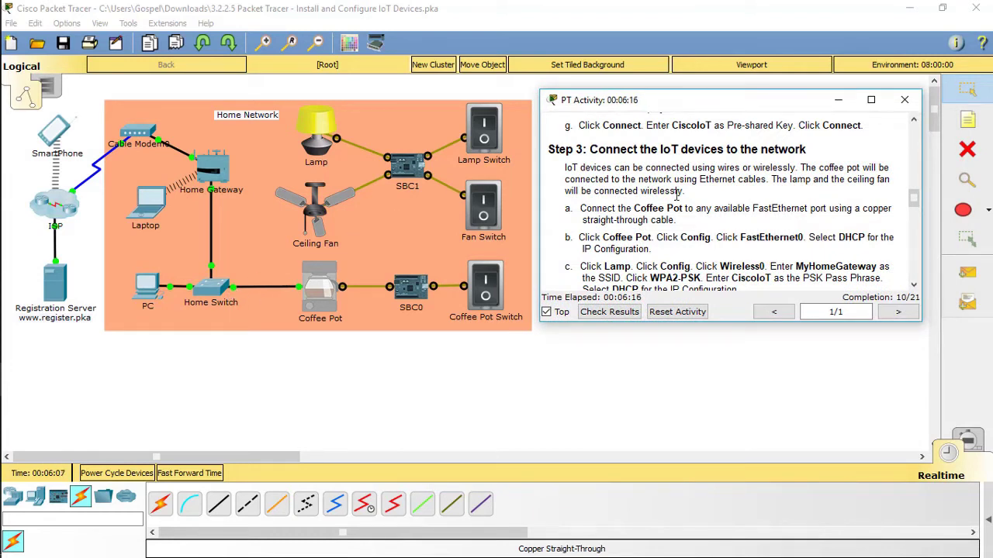
Open the Lamp's Wireless0 interface settings beside the activity instructions
{"action": "scroll", "coordinate": [677, 203], "scroll_direction": "down", "scroll_amount": 1}
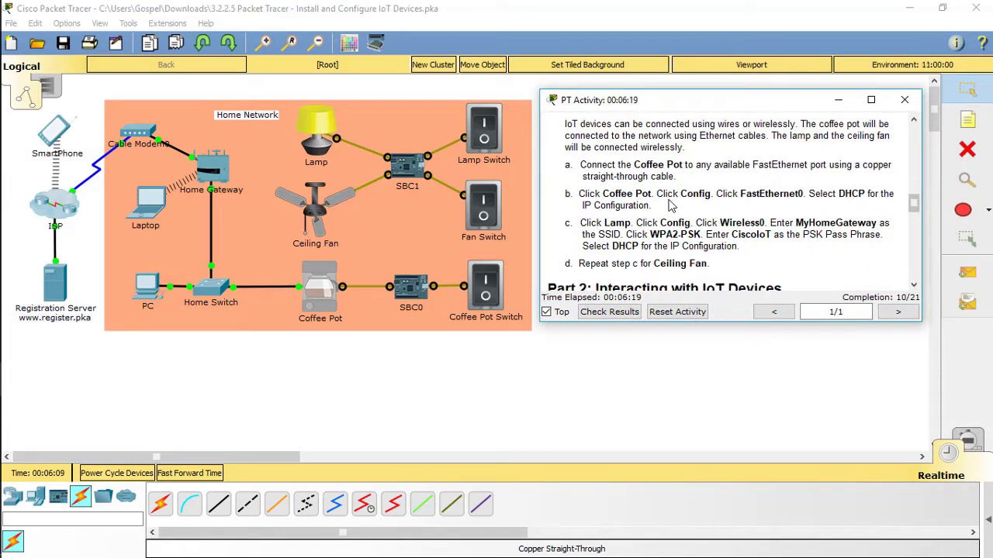
{"action": "left_click", "coordinate": [322, 147]}
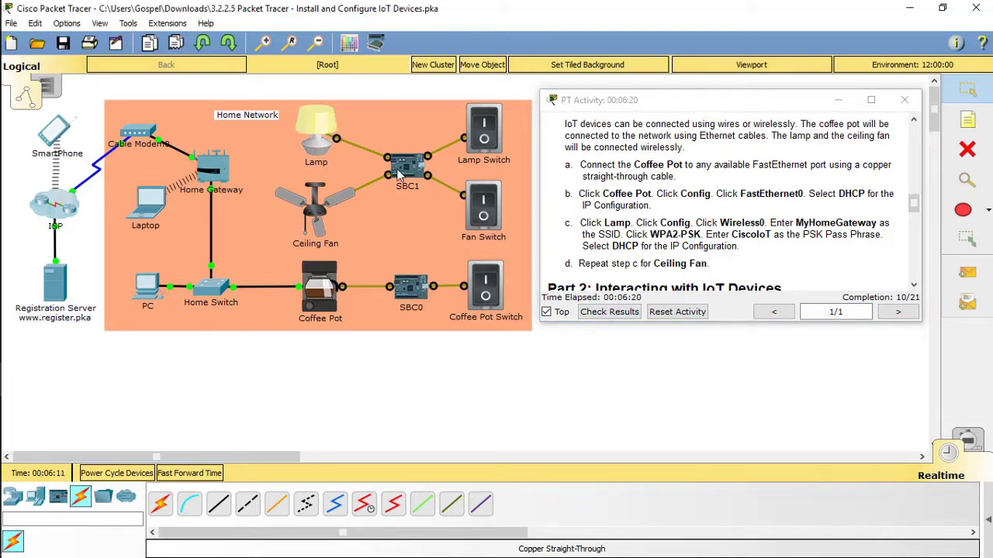
{"action": "left_click", "coordinate": [331, 133]}
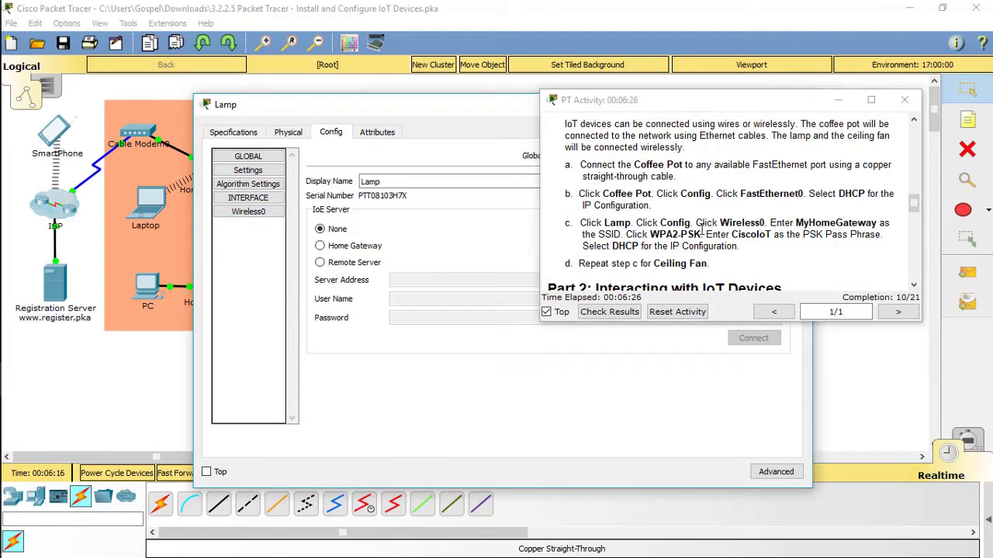
{"action": "left_click", "coordinate": [261, 217]}
{"action": "left_click_drag", "start_coordinate": [719, 103], "coordinate": [948, 114]}
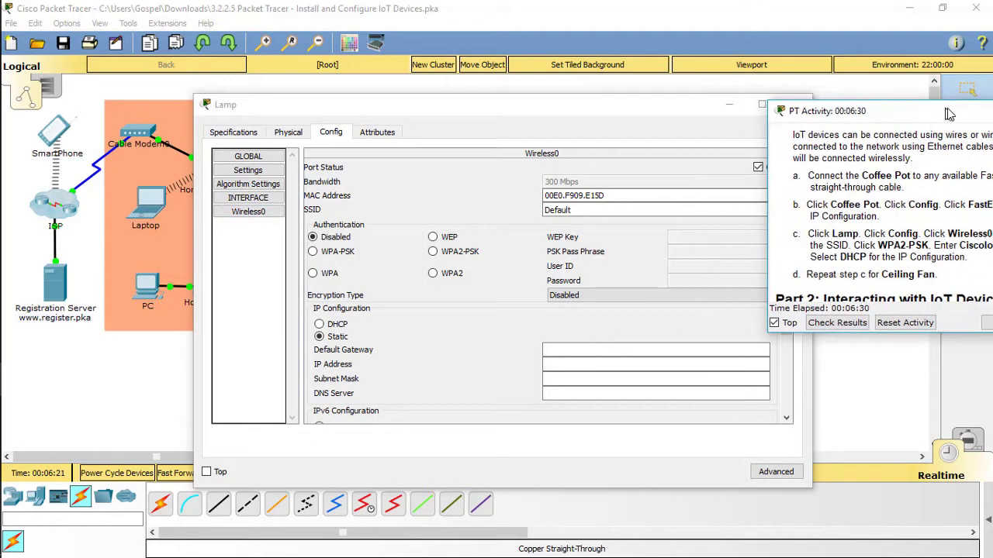
{"action": "left_click_drag", "start_coordinate": [671, 109], "coordinate": [498, 100]}
{"action": "left_click_drag", "start_coordinate": [883, 113], "coordinate": [758, 99]}
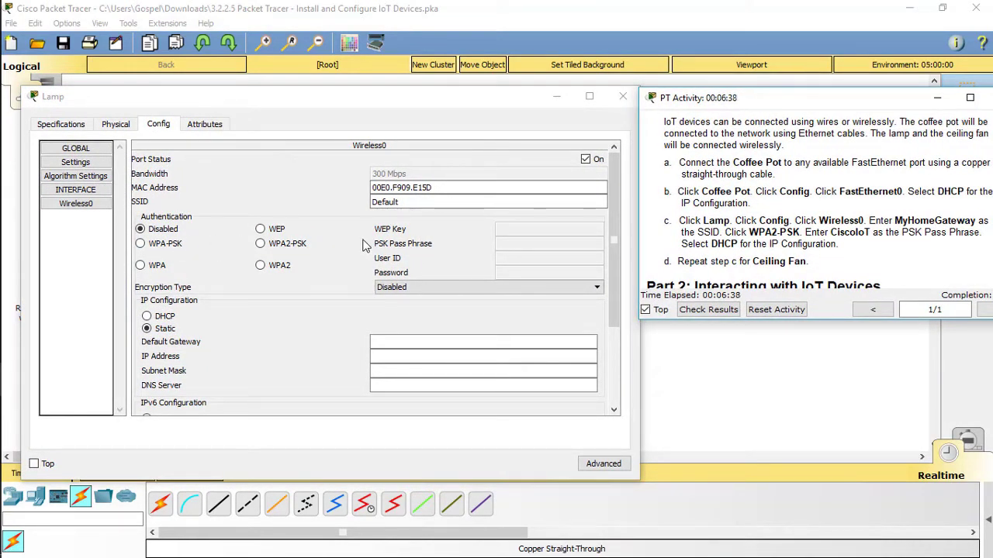
{"action": "left_click", "coordinate": [91, 207]}
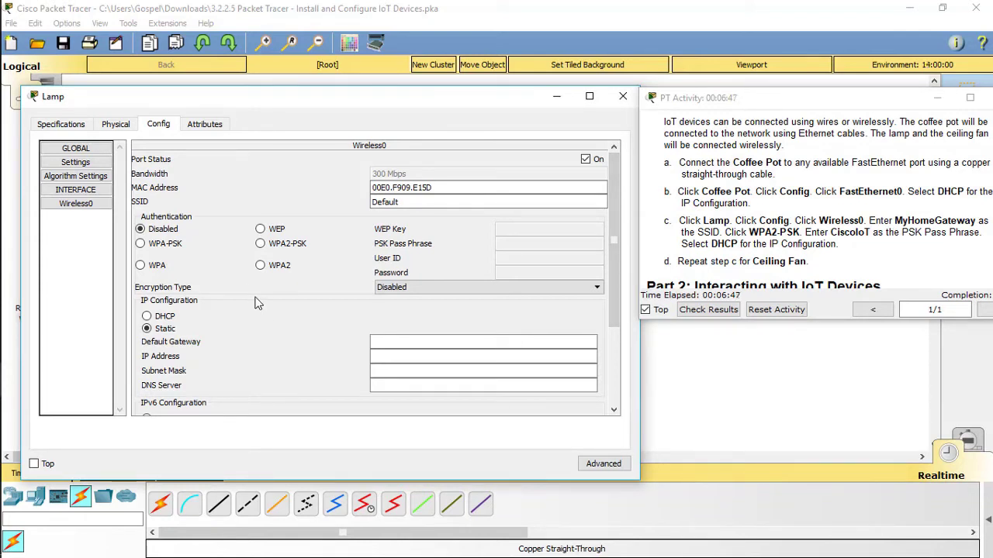
{"action": "scroll", "coordinate": [259, 295], "scroll_direction": "down", "scroll_amount": 1}
{"action": "left_click", "coordinate": [77, 205]}
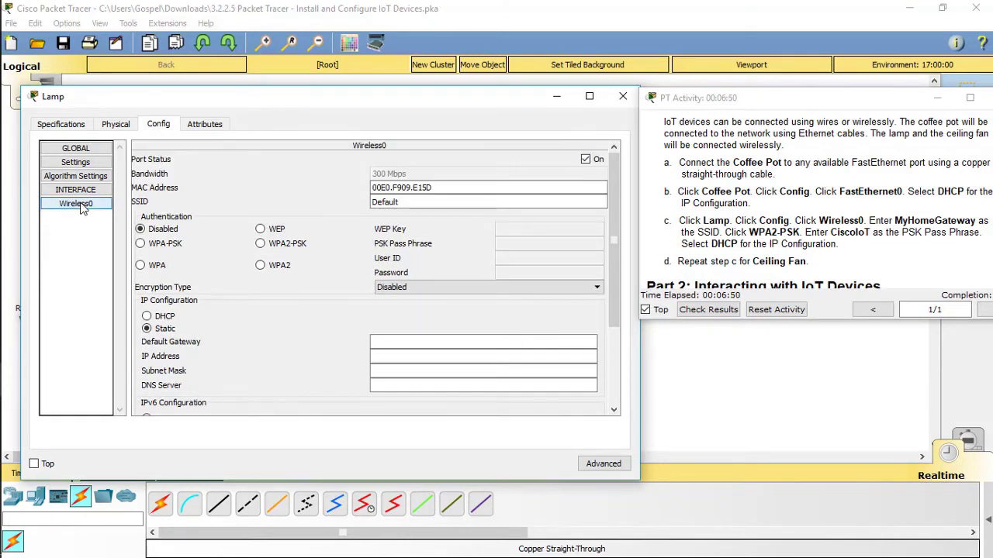
Set the Lamp's SSID to MyHomeGateway, WPA2-PSK with the pass phrase, and DHCP
{"action": "left_click_drag", "start_coordinate": [415, 201], "coordinate": [294, 201]}
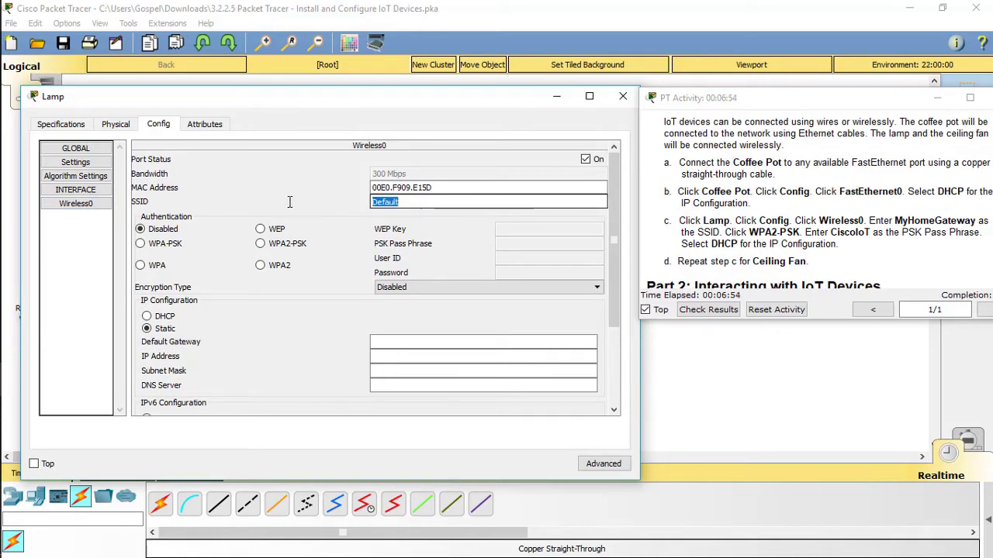
{"action": "type", "text": "MyHomeGateway"}
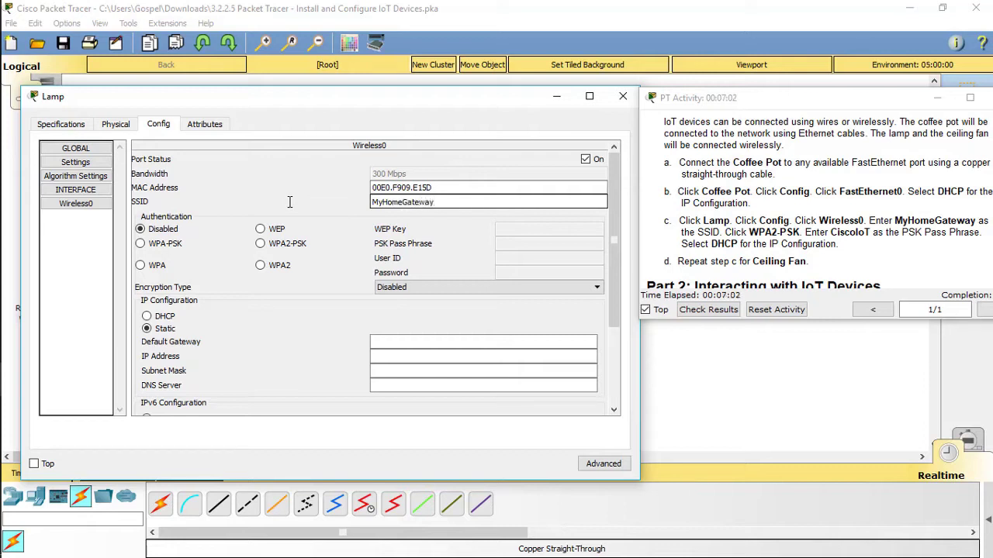
{"action": "left_click", "coordinate": [261, 244]}
{"action": "left_click", "coordinate": [519, 243]}
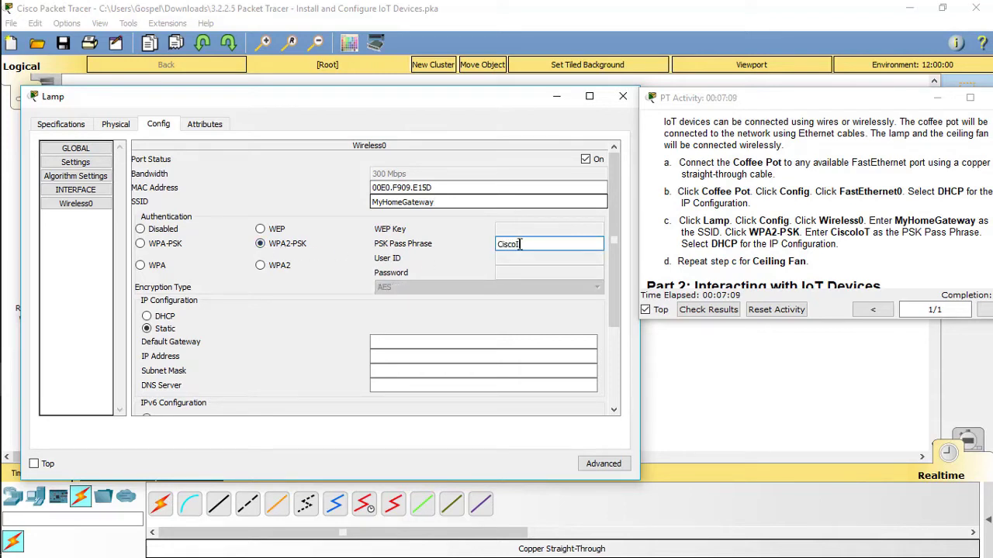
{"action": "type", "text": "CiscoIoT"}
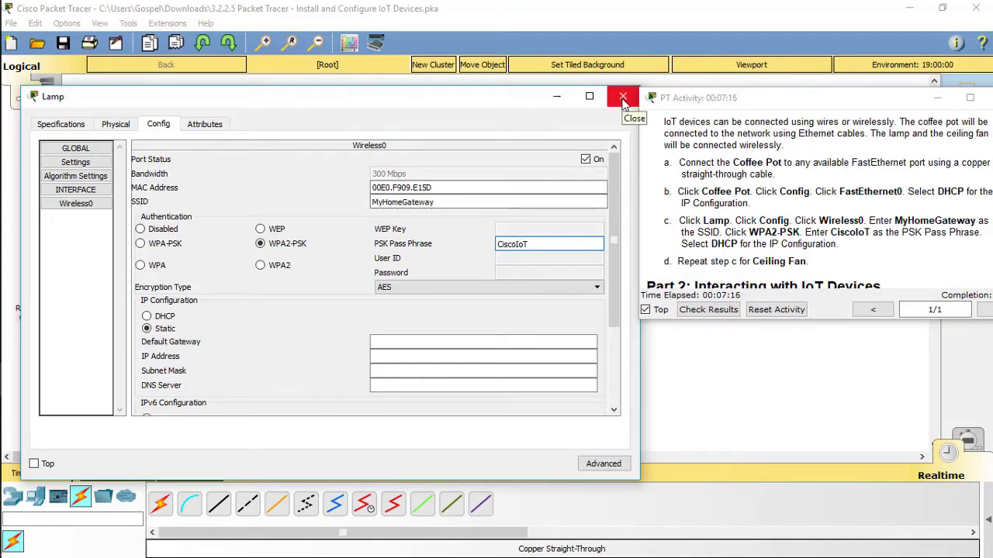
{"action": "left_click", "coordinate": [150, 320]}
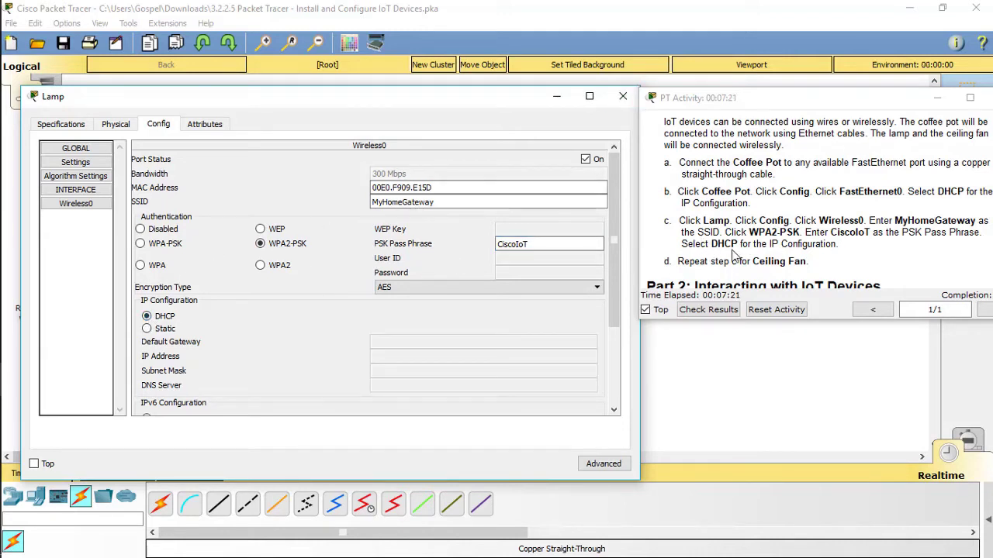
{"action": "left_click", "coordinate": [624, 98]}
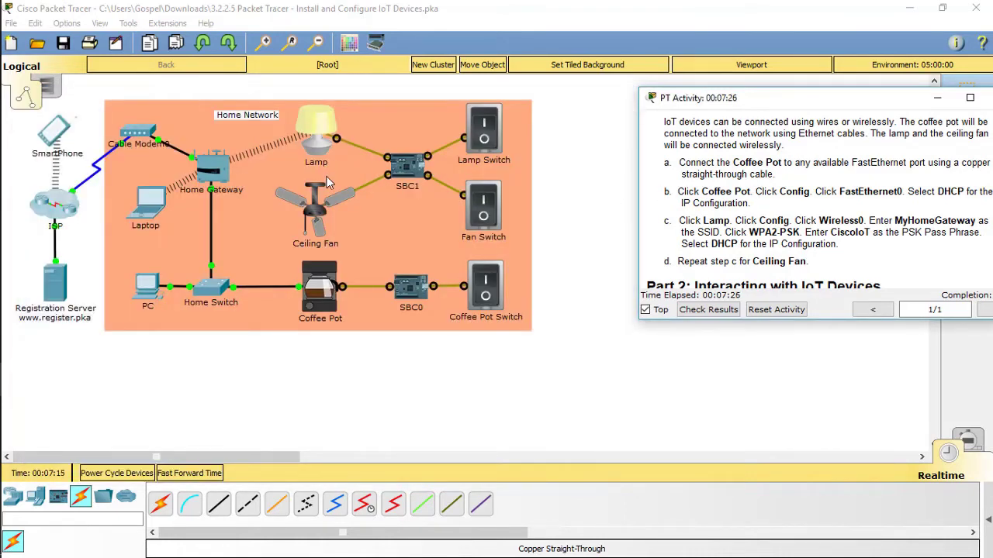
Set the Ceiling Fan's Wireless0 to SSID MyHomeGateway, WPA2-PSK with the pass phrase, and DHCP
{"action": "left_click", "coordinate": [404, 222]}
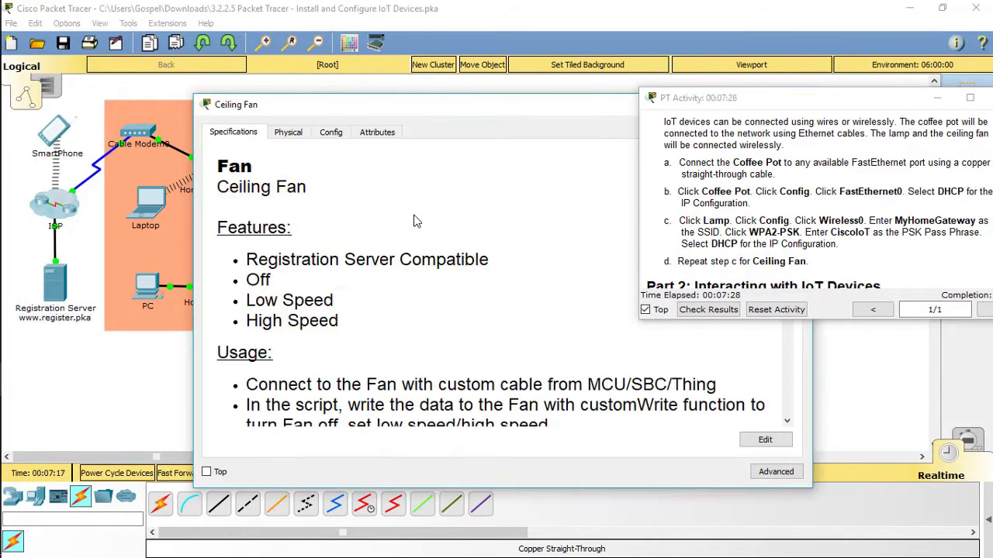
{"action": "left_click", "coordinate": [330, 137]}
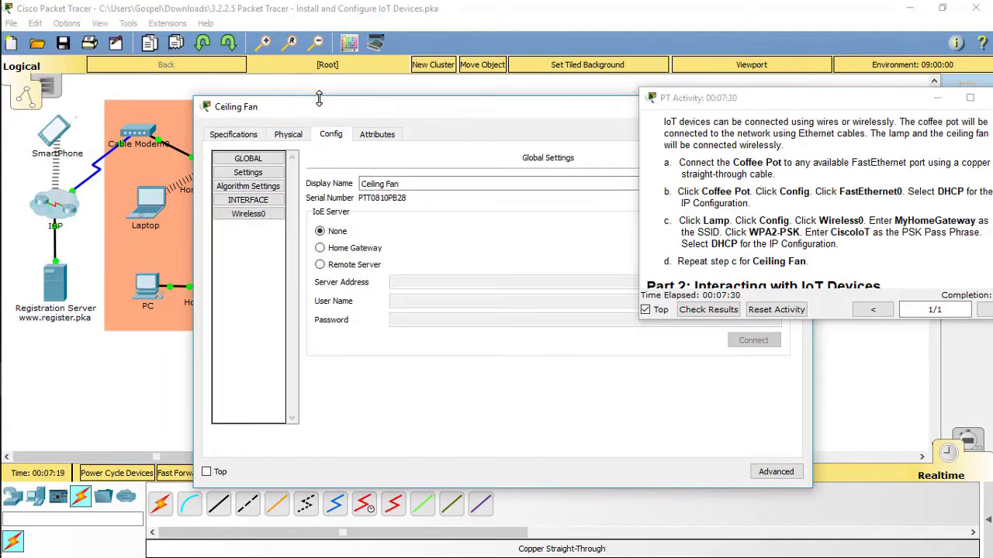
{"action": "left_click_drag", "start_coordinate": [324, 102], "coordinate": [161, 85]}
{"action": "left_click", "coordinate": [84, 193]}
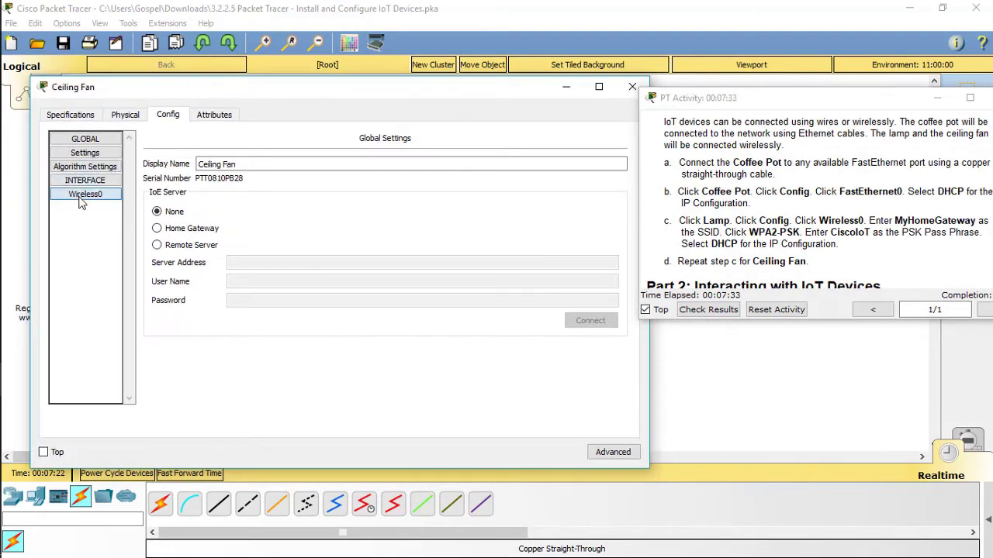
{"action": "left_click_drag", "start_coordinate": [415, 192], "coordinate": [364, 196]}
{"action": "type", "text": "MyHomeGateway"}
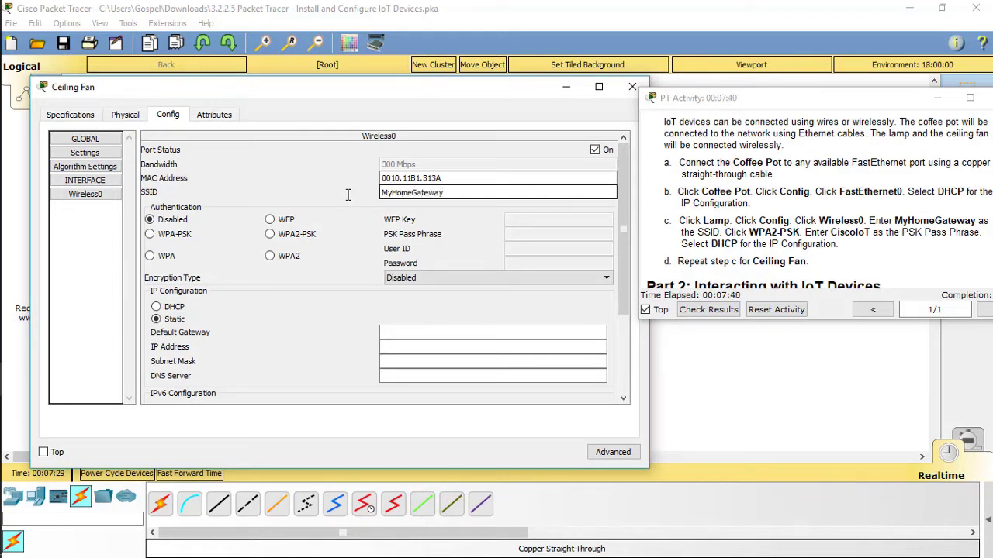
{"action": "left_click", "coordinate": [269, 234]}
{"action": "left_click", "coordinate": [553, 234]}
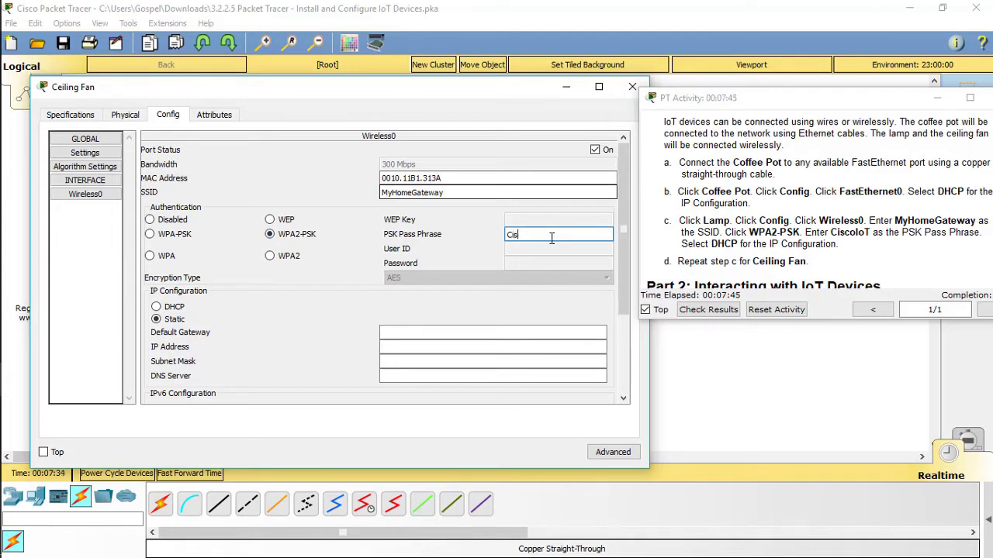
{"action": "type", "text": "CiscoIoT"}
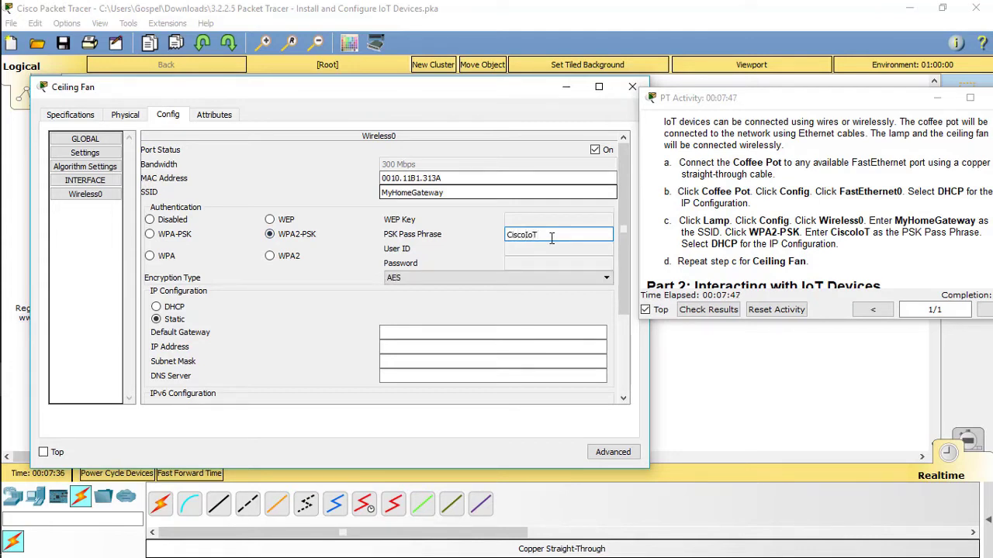
{"action": "left_click", "coordinate": [155, 307]}
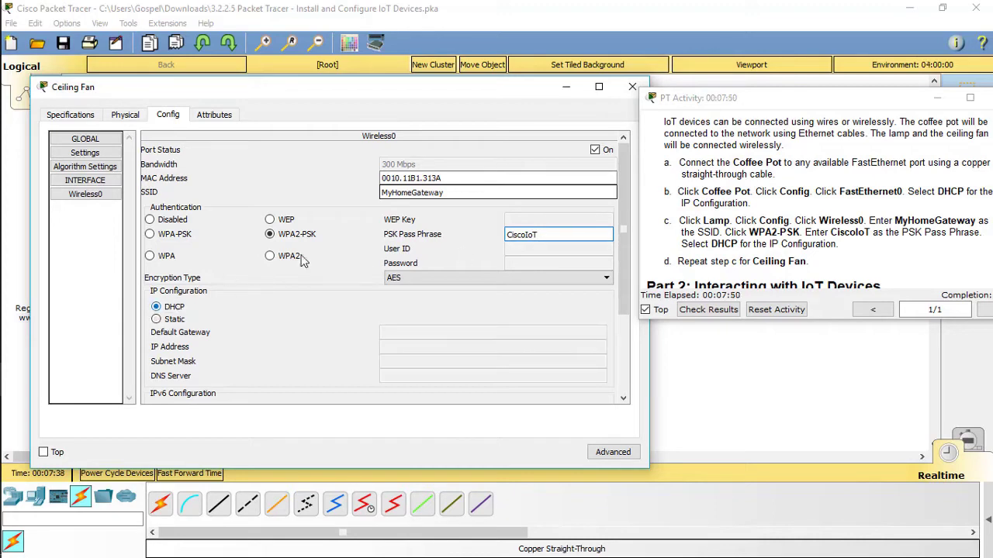
{"action": "left_click", "coordinate": [632, 86]}
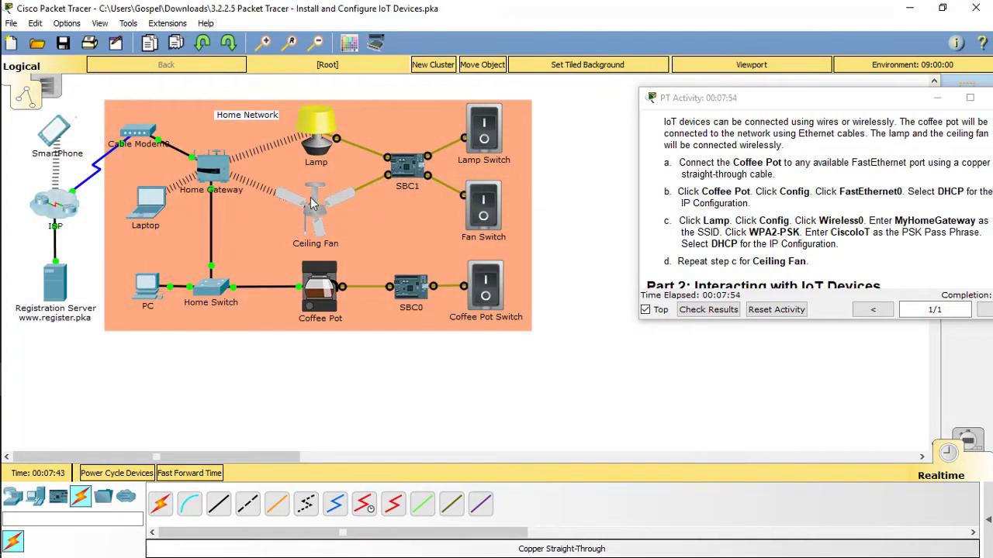
Scroll the activity instructions to the Lamp settings and Lamp Switch items
{"action": "left_click", "coordinate": [758, 188]}
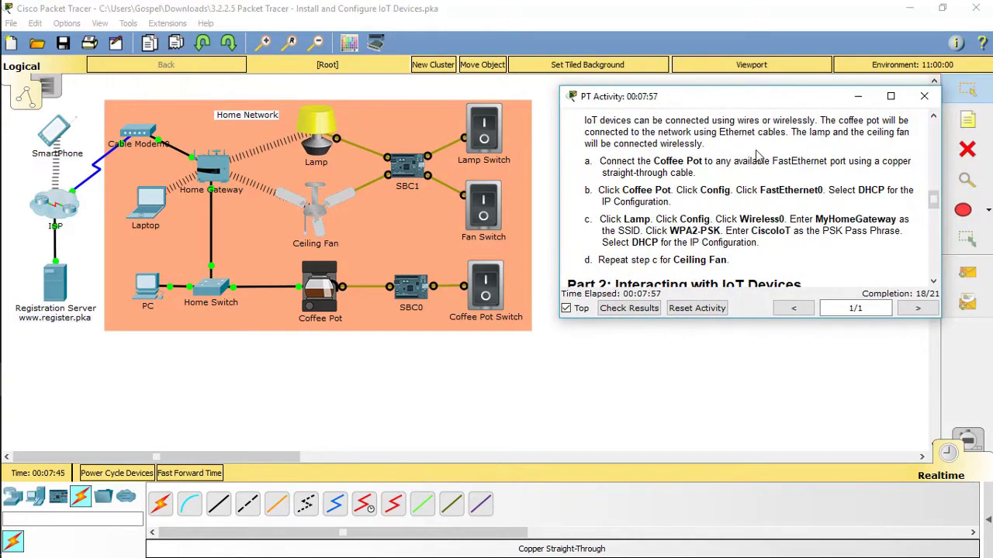
{"action": "scroll", "coordinate": [763, 156], "scroll_direction": "down", "scroll_amount": 3}
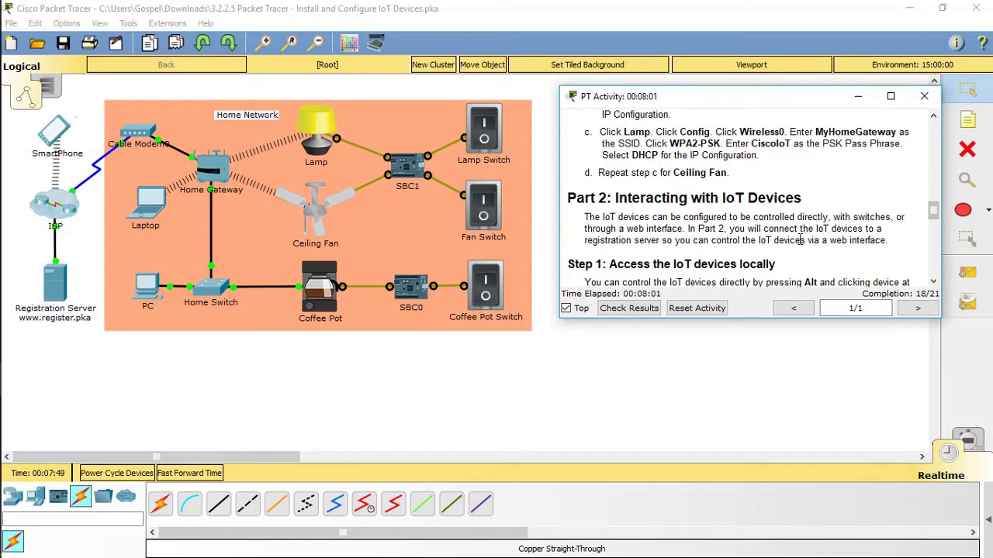
{"action": "scroll", "coordinate": [882, 235], "scroll_direction": "down", "scroll_amount": 2}
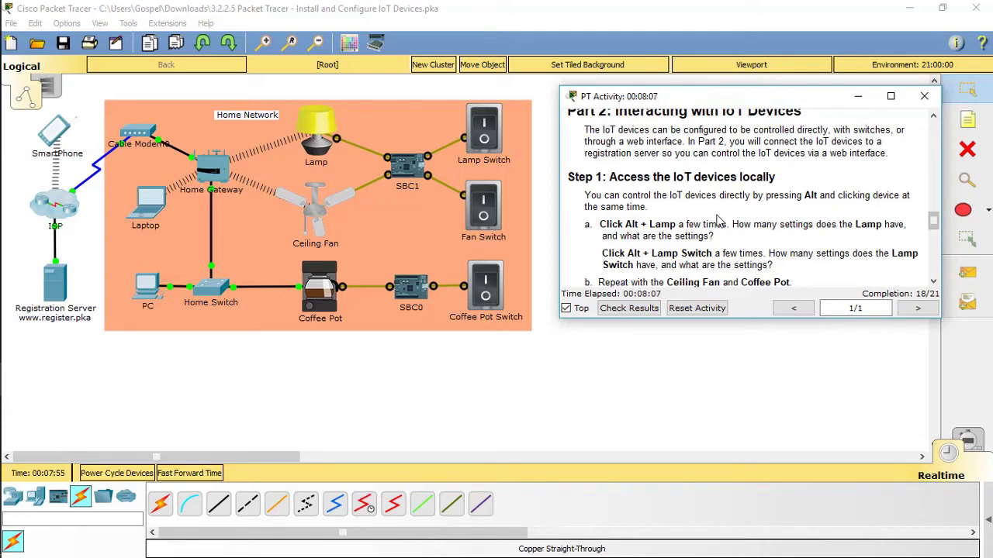
{"action": "left_click_drag", "start_coordinate": [601, 224], "coordinate": [714, 236]}
{"action": "left_click", "coordinate": [764, 254]}
{"action": "left_click_drag", "start_coordinate": [602, 254], "coordinate": [772, 265]}
{"action": "left_click", "coordinate": [826, 274]}
Toggle the lamp off and on, start the ceiling fan, switch on the coffee pot, then dim the lamp
{"action": "left_click", "coordinate": [318, 148], "text": "alt"}
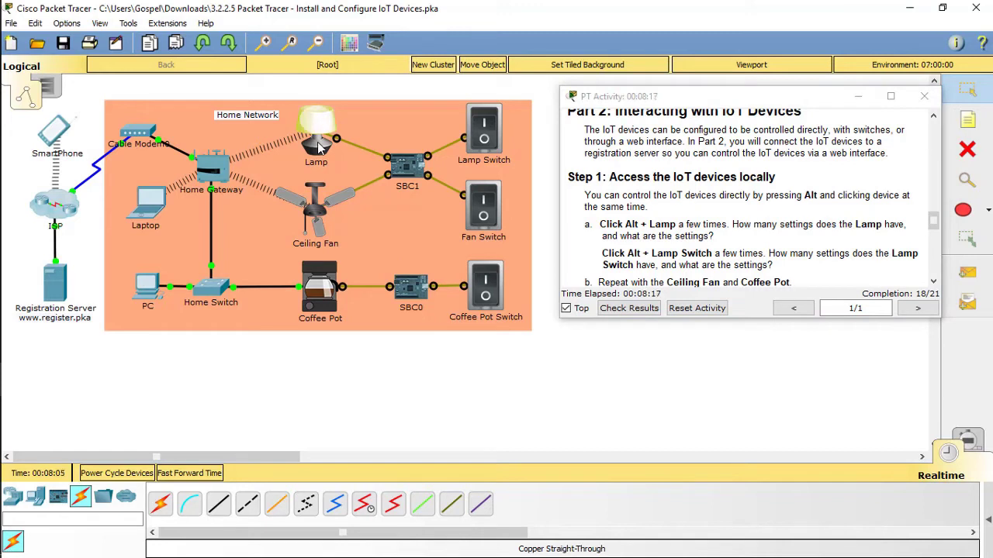
{"action": "left_click", "coordinate": [317, 148], "text": "alt"}
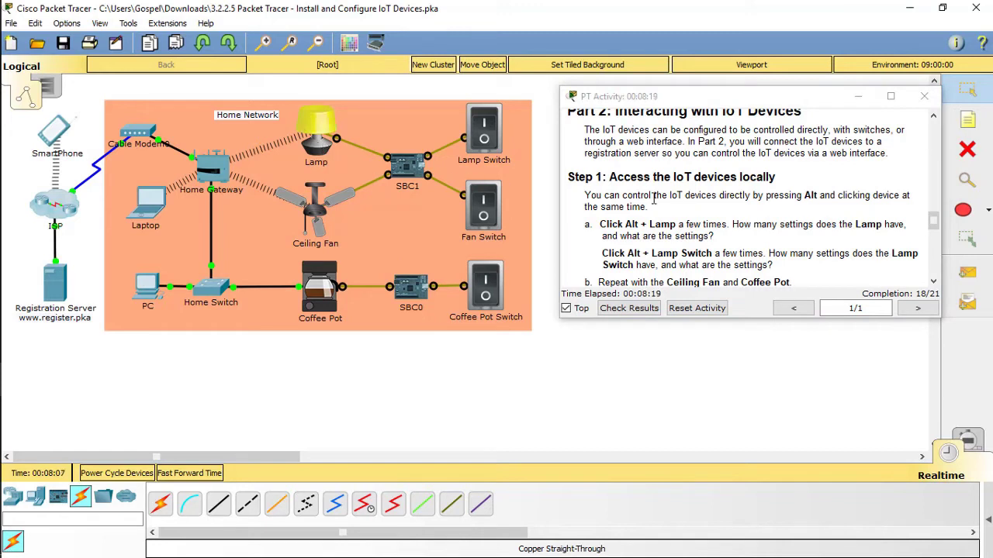
{"action": "scroll", "coordinate": [654, 198], "scroll_direction": "down", "scroll_amount": 1}
{"action": "left_click", "coordinate": [315, 219], "text": "alt"}
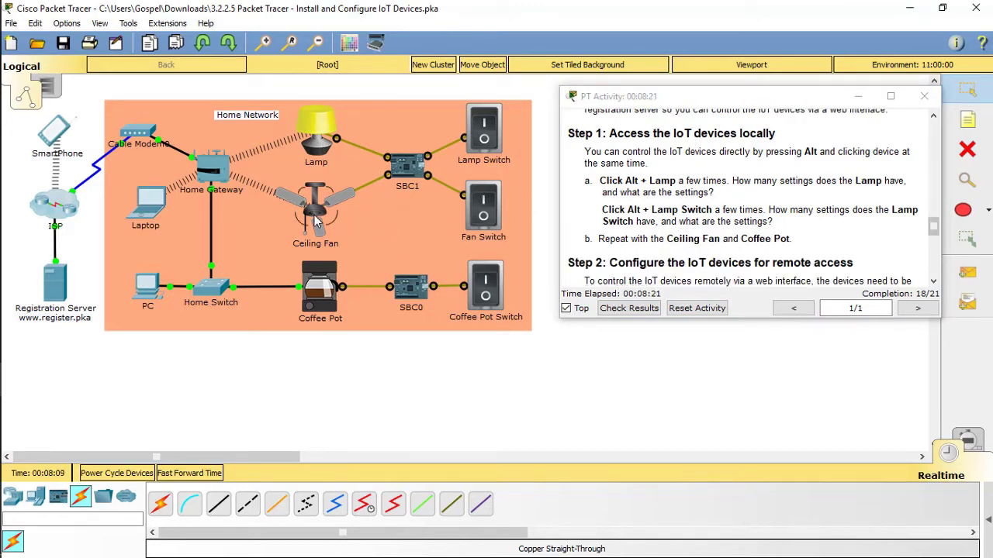
{"action": "left_click", "coordinate": [320, 295], "text": "alt"}
{"action": "scroll", "coordinate": [617, 240], "scroll_direction": "down", "scroll_amount": 2}
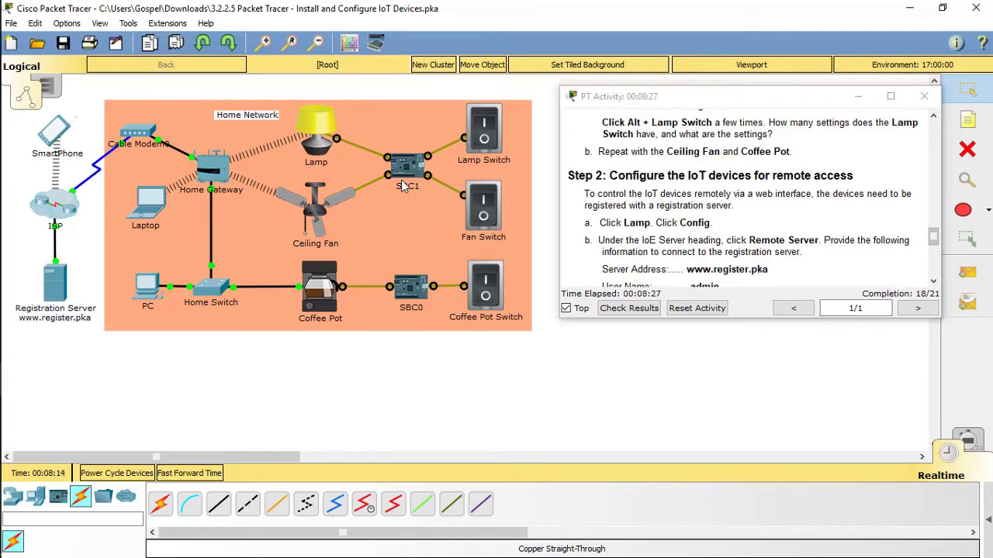
{"action": "left_click", "coordinate": [318, 154], "text": "alt"}
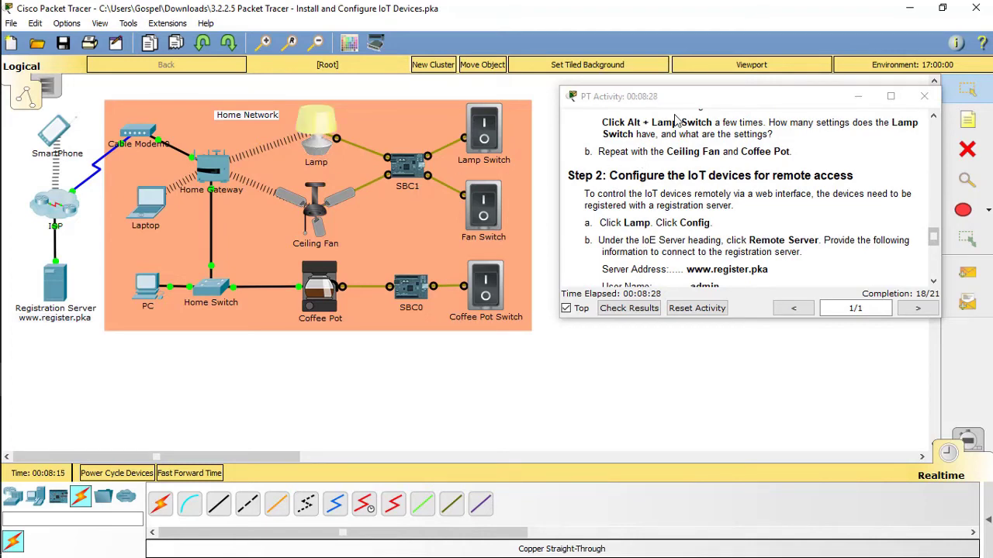
{"action": "left_click_drag", "start_coordinate": [715, 103], "coordinate": [812, 103]}
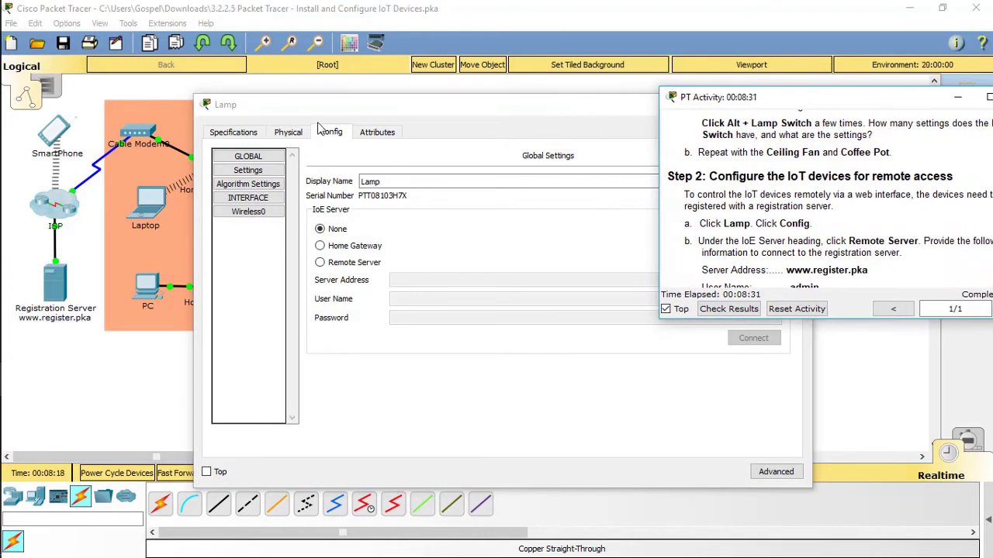
{"action": "left_click_drag", "start_coordinate": [333, 109], "coordinate": [137, 102]}
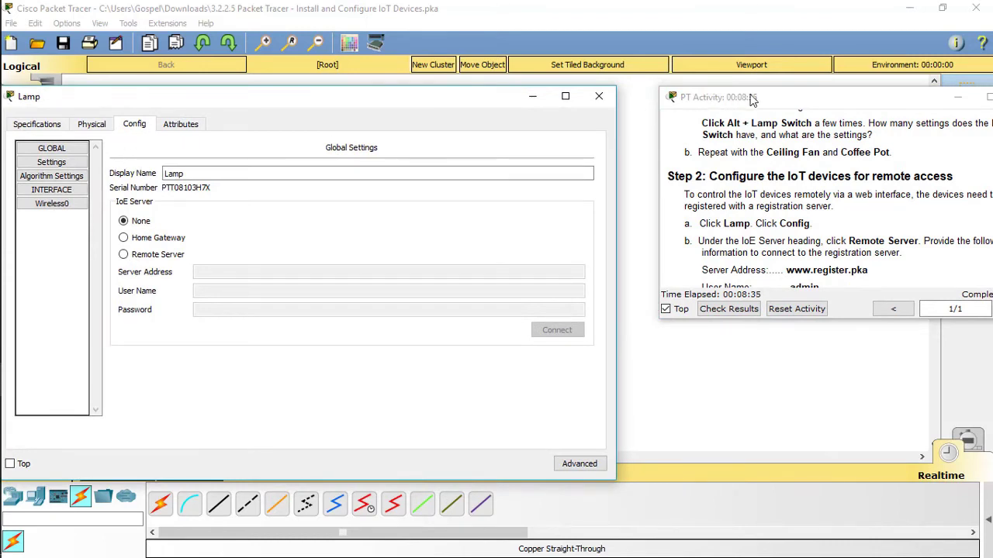
{"action": "left_click_drag", "start_coordinate": [750, 98], "coordinate": [712, 96]}
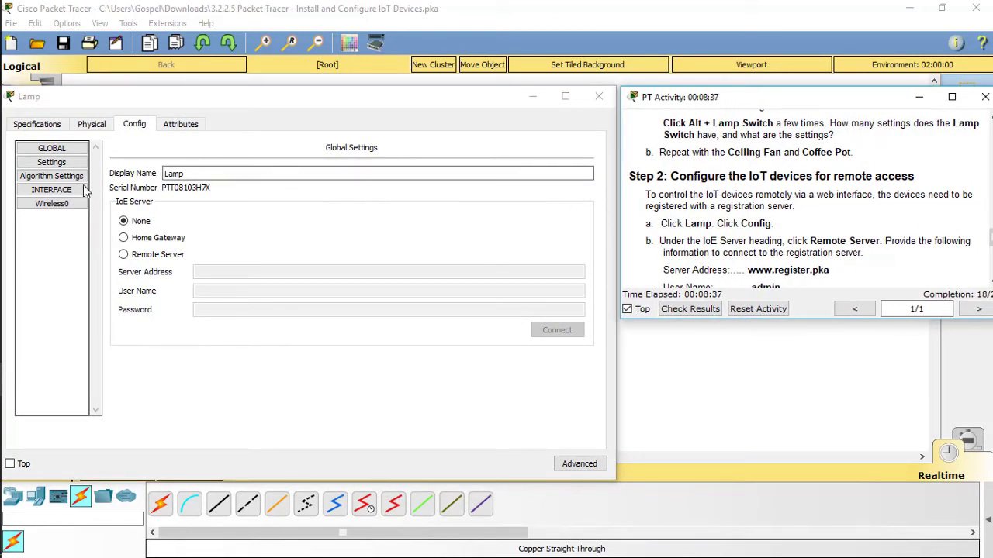
{"action": "left_click", "coordinate": [141, 254]}
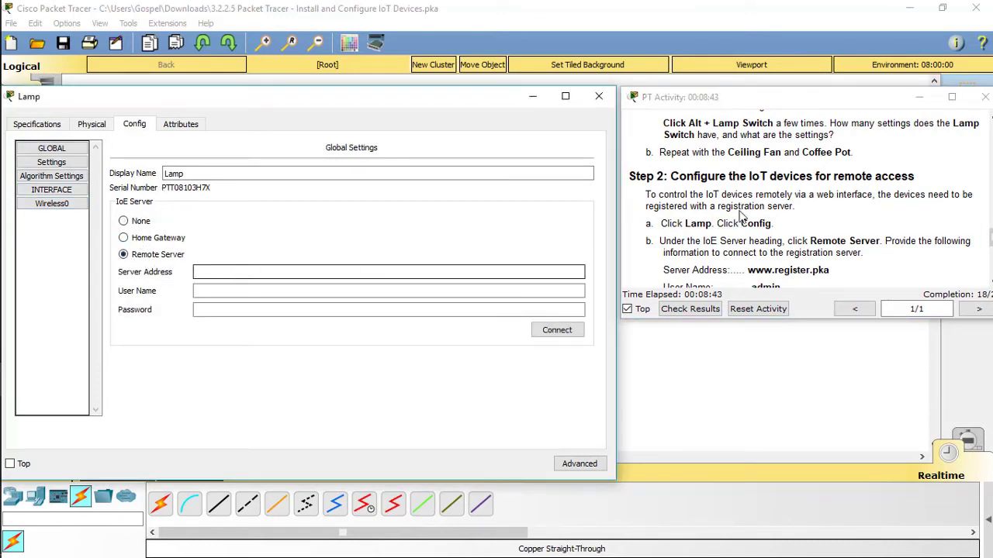
{"action": "scroll", "coordinate": [741, 209], "scroll_direction": "down", "scroll_amount": 1}
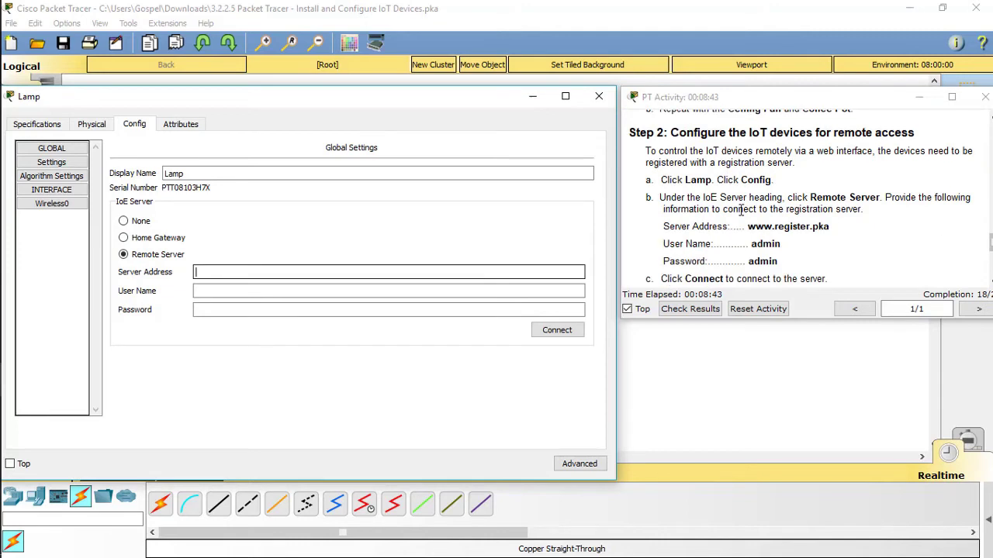
{"action": "left_click", "coordinate": [299, 273]}
{"action": "type", "text": "www.register.pka"}
{"action": "key", "text": "Tab"}
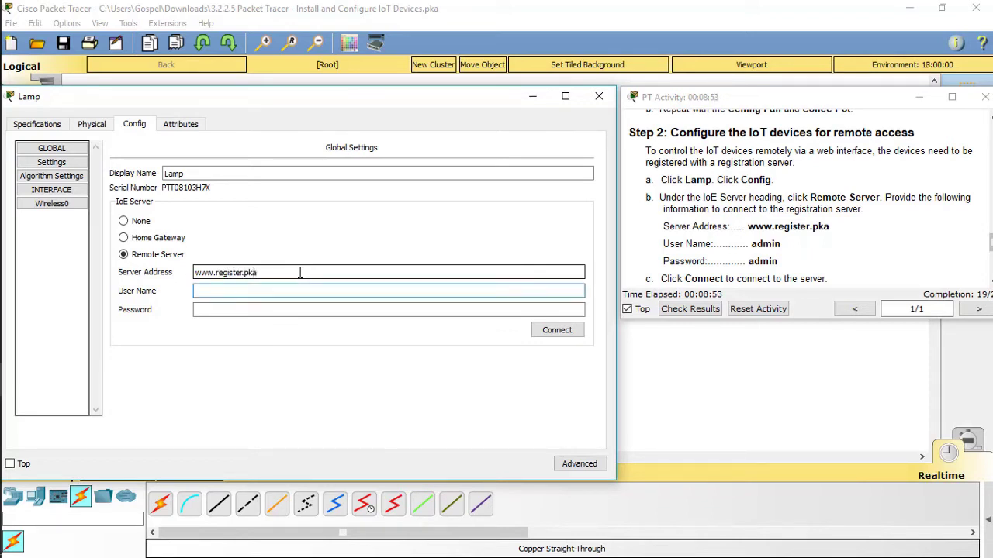
{"action": "key", "text": "Tab"}
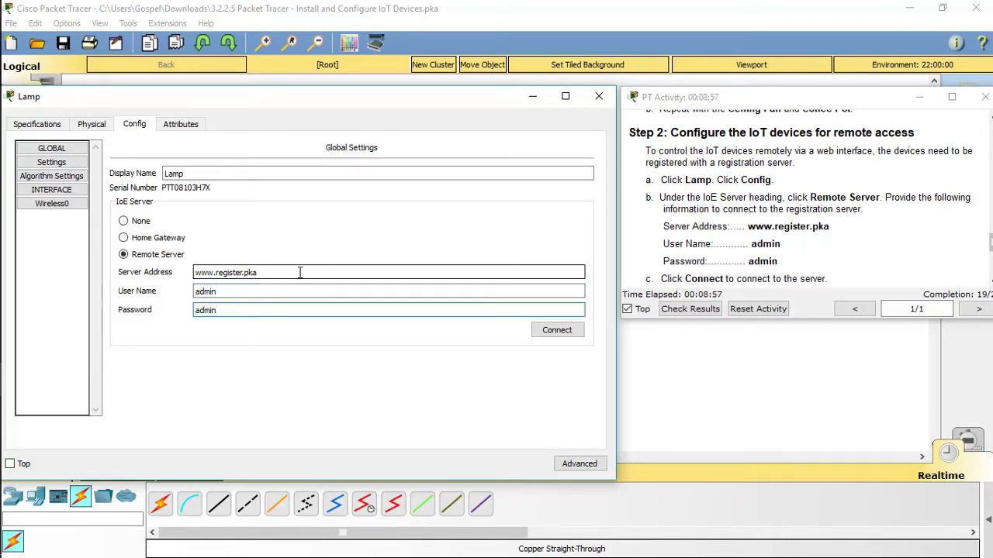
{"action": "left_click", "coordinate": [552, 332]}
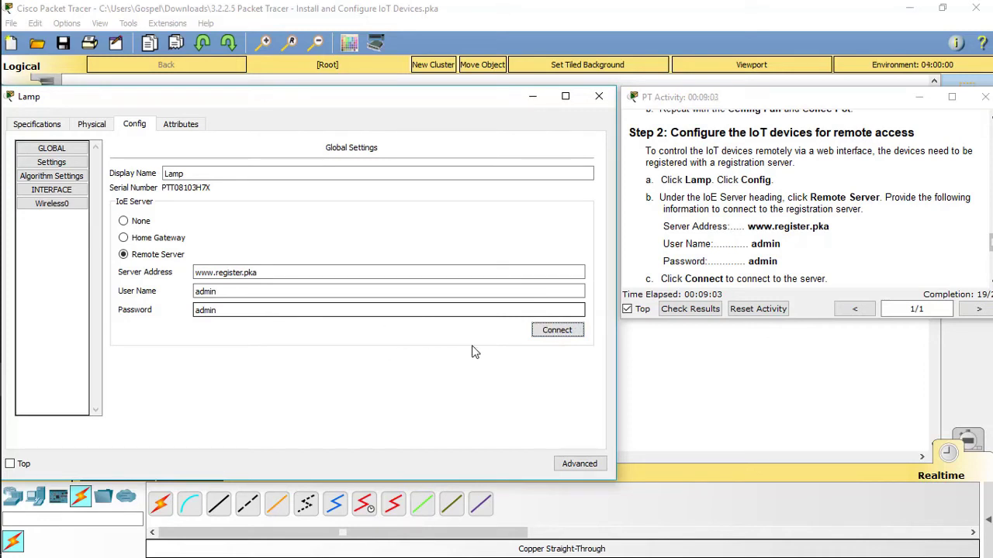
{"action": "left_click", "coordinate": [599, 97]}
{"action": "scroll", "coordinate": [817, 196], "scroll_direction": "down", "scroll_amount": 1}
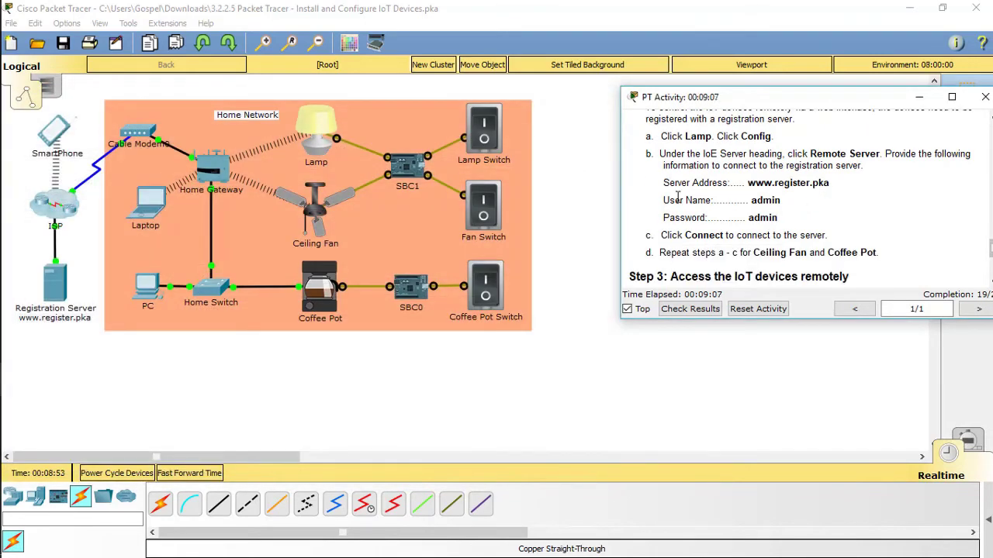
{"action": "left_click", "coordinate": [318, 230]}
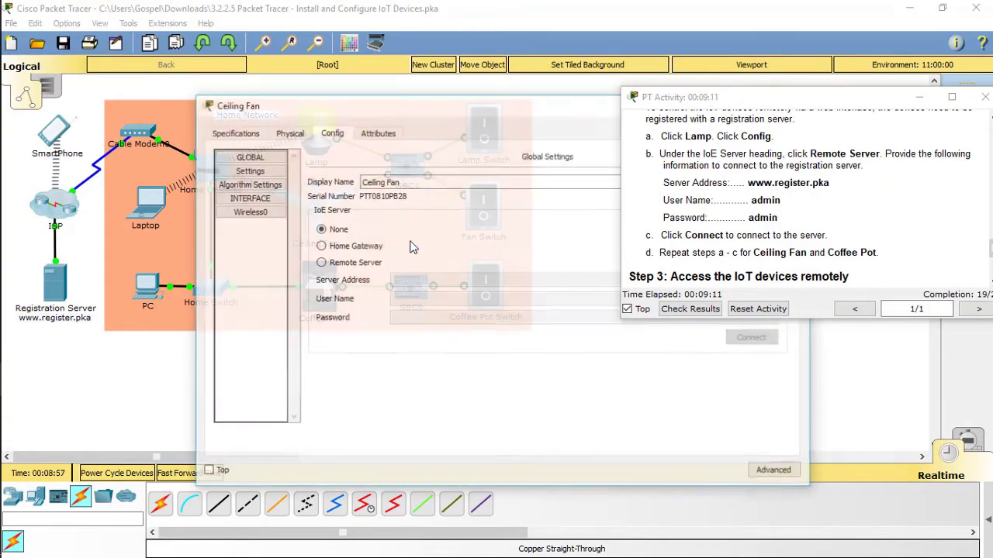
{"action": "left_click_drag", "start_coordinate": [419, 102], "coordinate": [316, 103]}
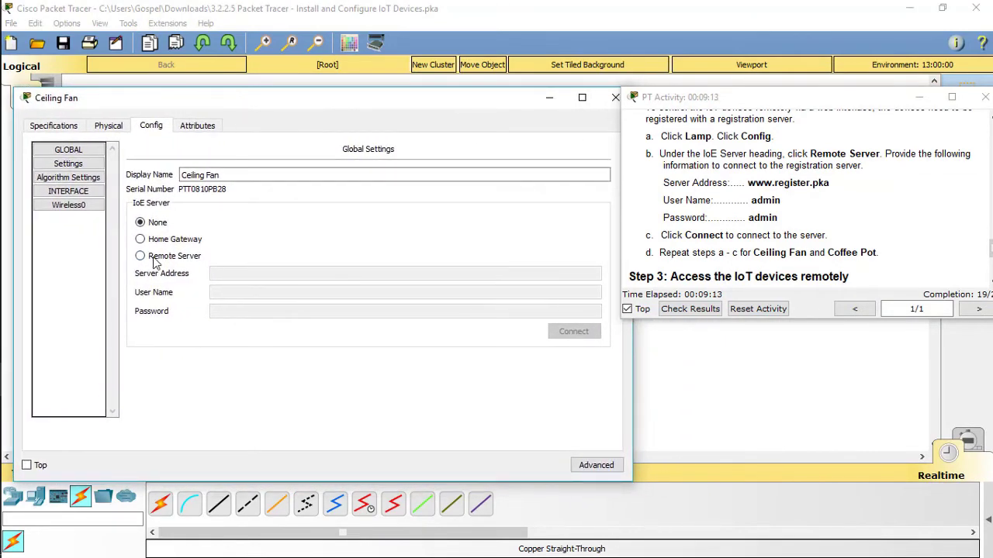
{"action": "left_click", "coordinate": [140, 256]}
{"action": "left_click", "coordinate": [246, 272]}
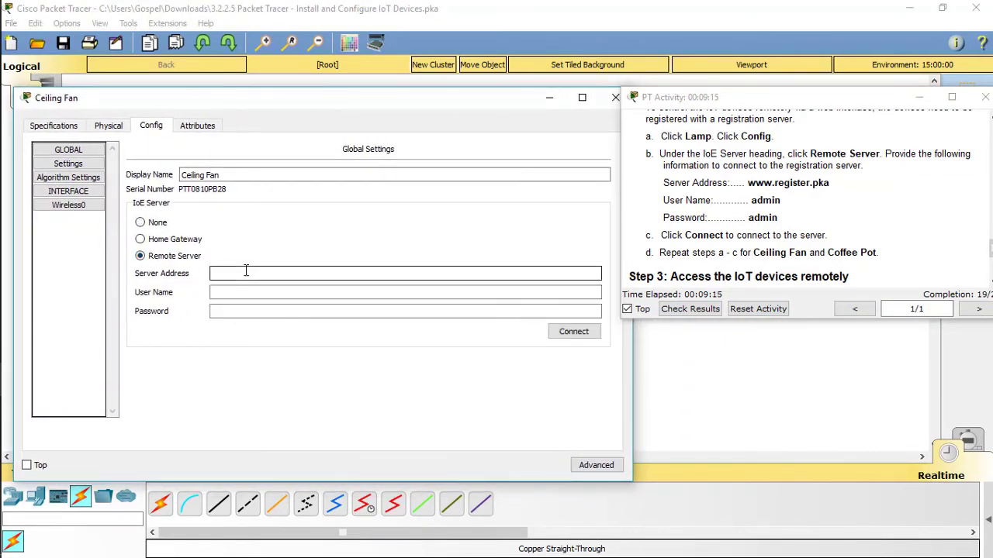
{"action": "type", "text": "www.register.pka"}
{"action": "key", "text": "Tab"}
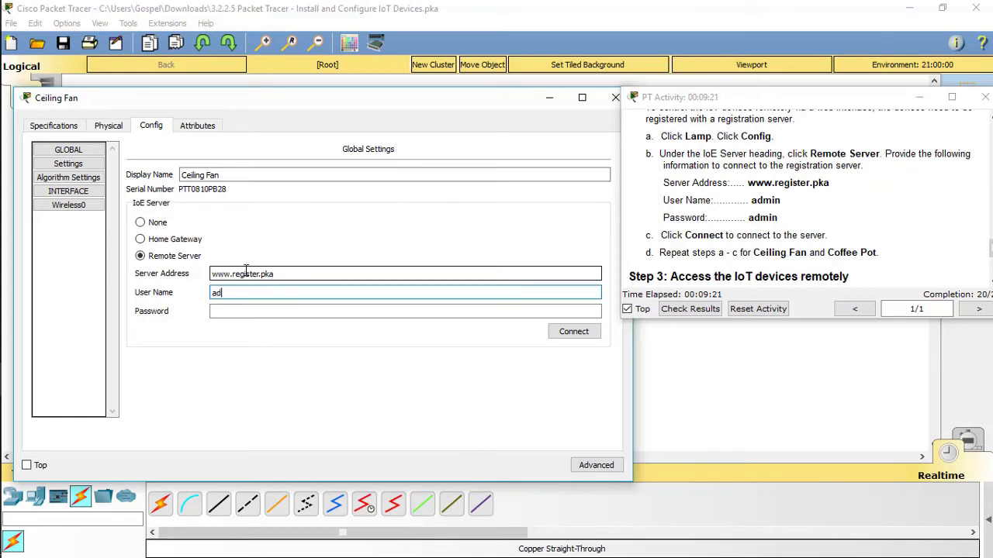
{"action": "key", "text": "Tab"}
{"action": "type", "text": "a"}
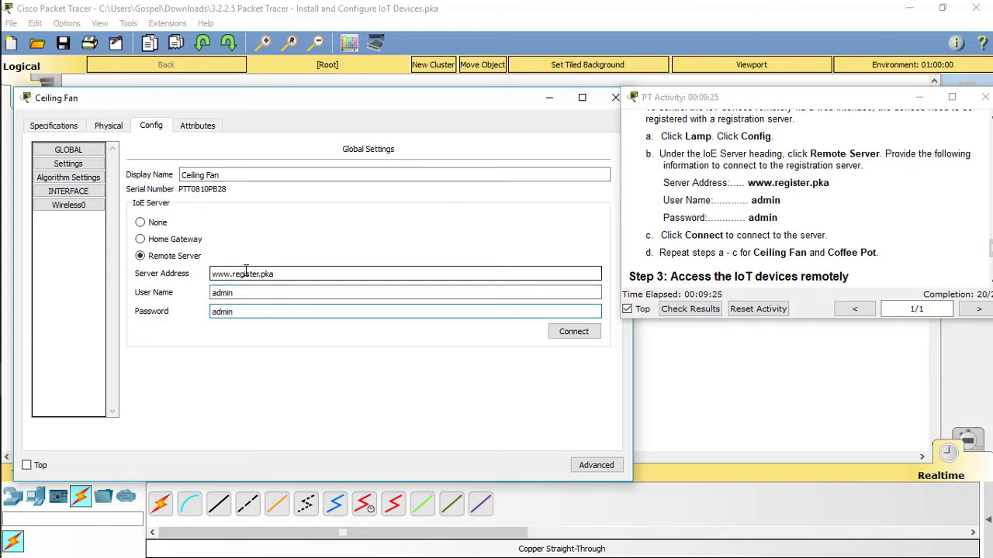
{"action": "key", "text": "Tab"}
{"action": "key", "text": "space"}
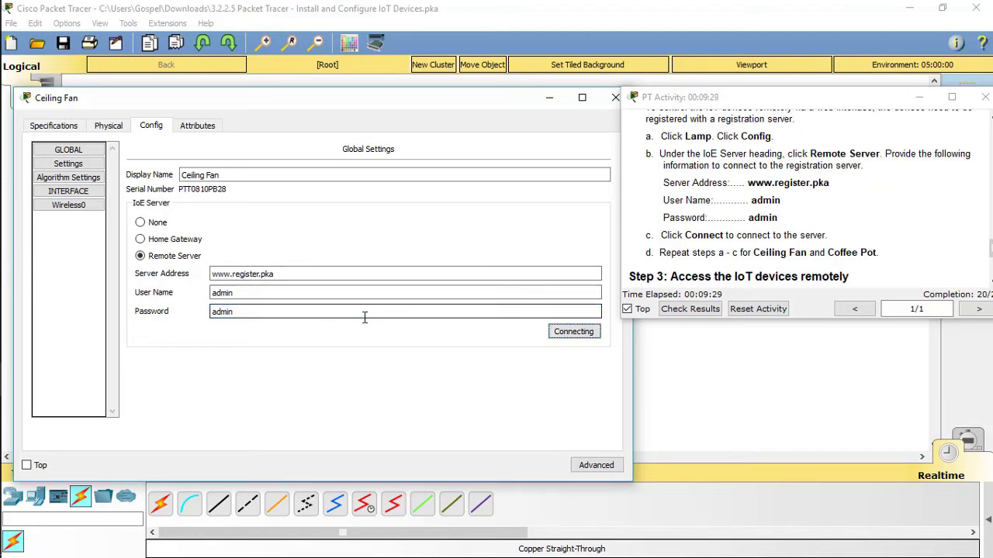
{"action": "left_click", "coordinate": [614, 98]}
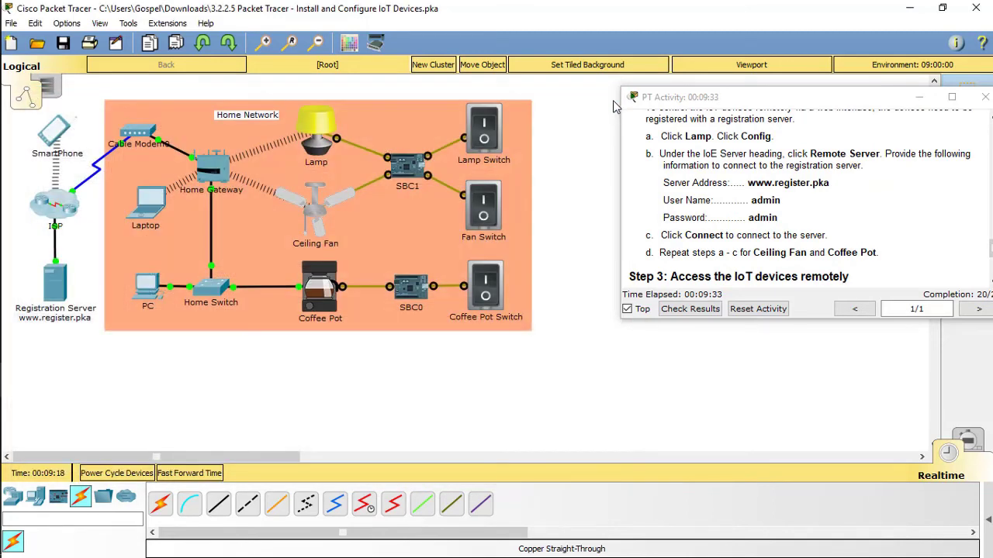
{"action": "left_click", "coordinate": [322, 297]}
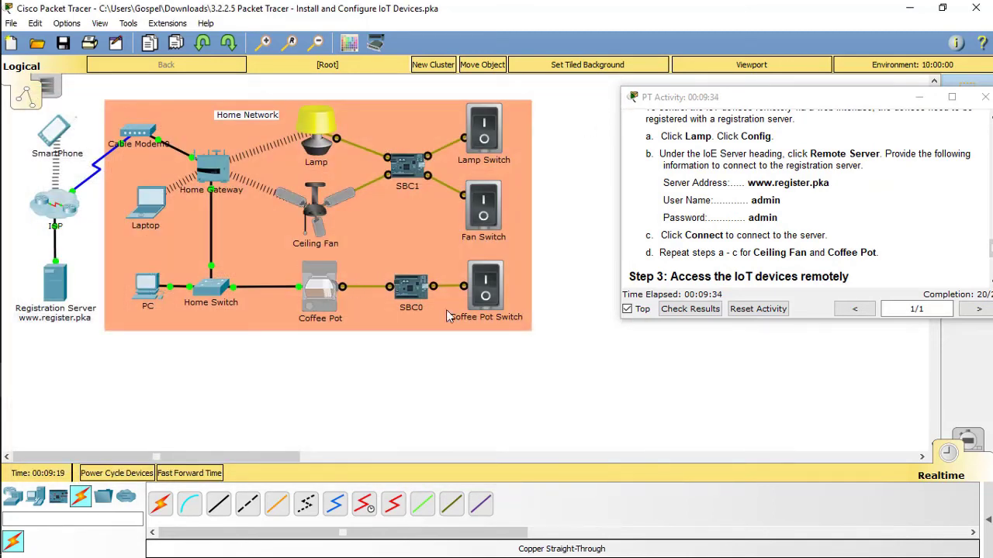
{"action": "left_click_drag", "start_coordinate": [347, 104], "coordinate": [183, 78]}
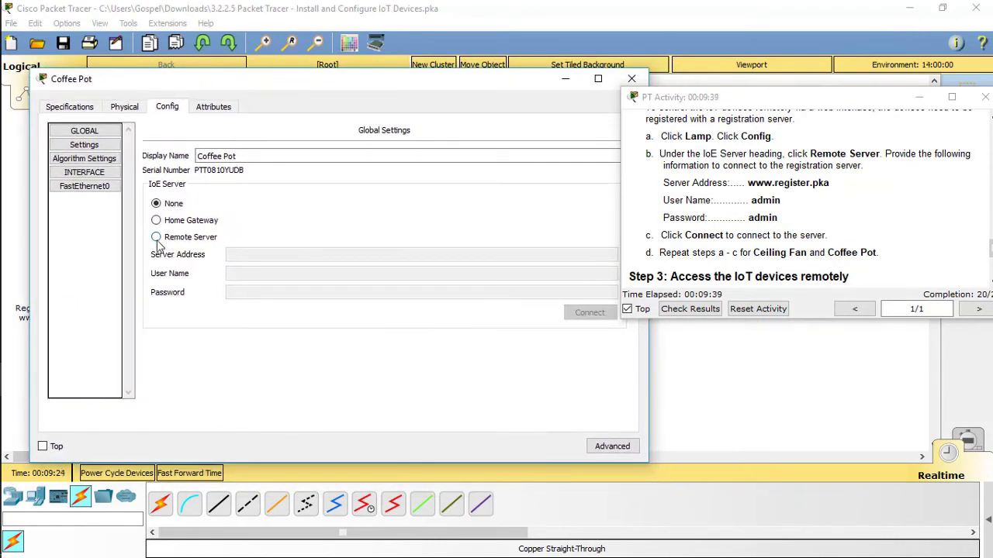
{"action": "left_click", "coordinate": [157, 238]}
{"action": "left_click", "coordinate": [247, 254]}
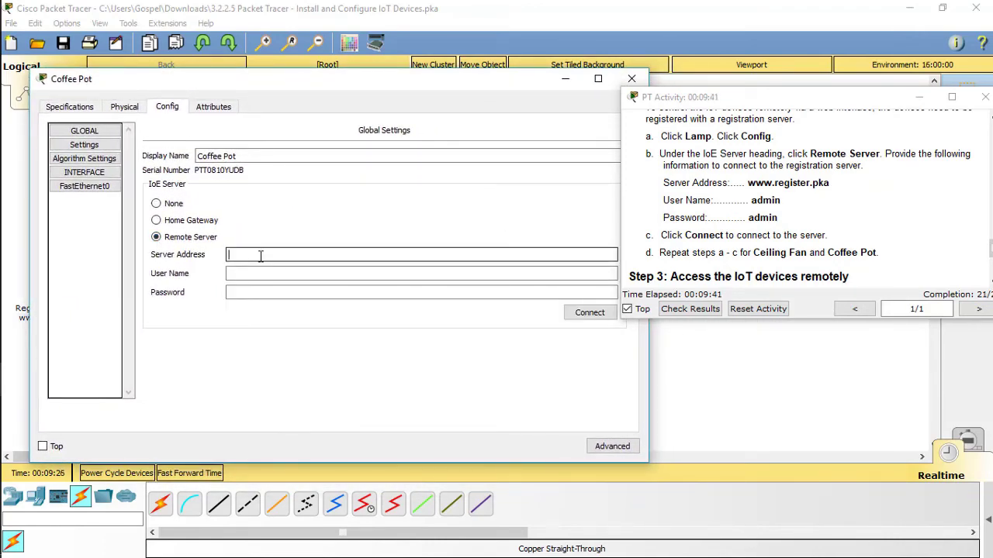
{"action": "type", "text": "www.register.pka"}
{"action": "key", "text": "Tab"}
{"action": "type", "text": "a"}
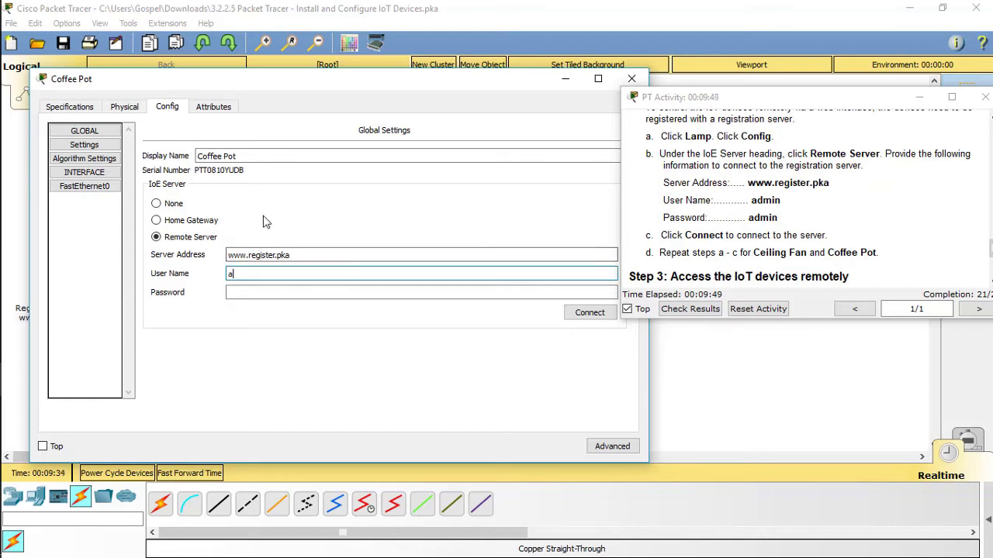
{"action": "type", "text": "dmin"}
{"action": "key", "text": "Tab"}
{"action": "type", "text": "a"}
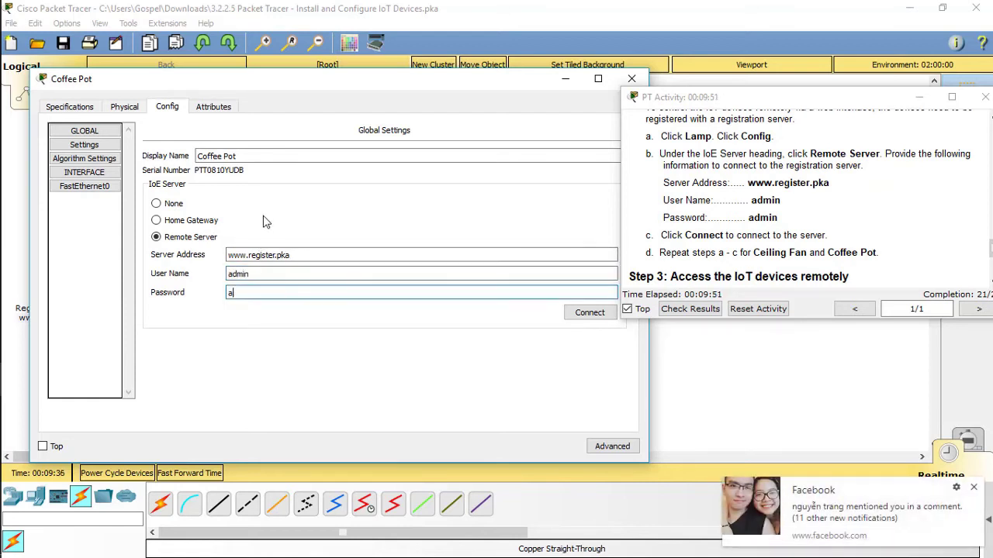
{"action": "type", "text": "dmin"}
{"action": "left_click", "coordinate": [974, 487]}
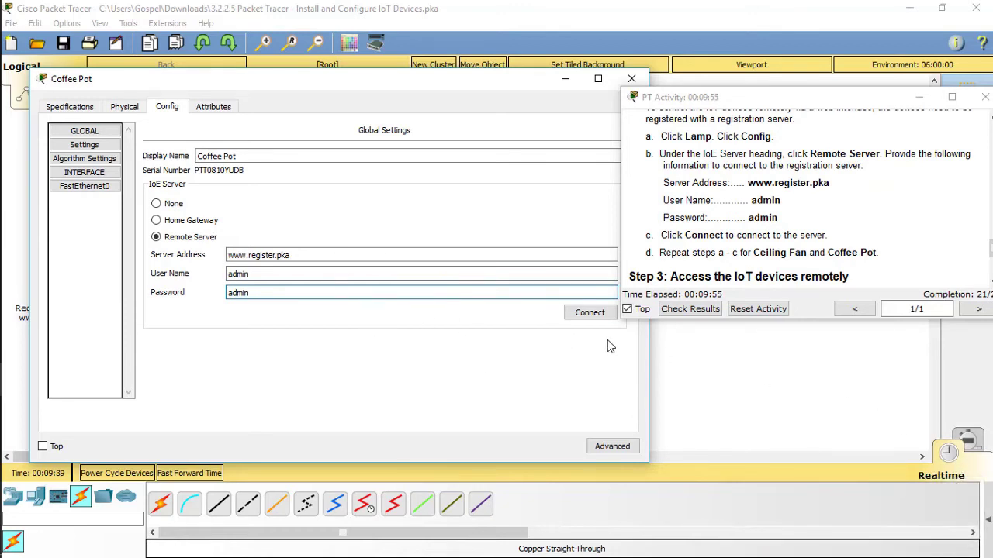
{"action": "left_click", "coordinate": [589, 313]}
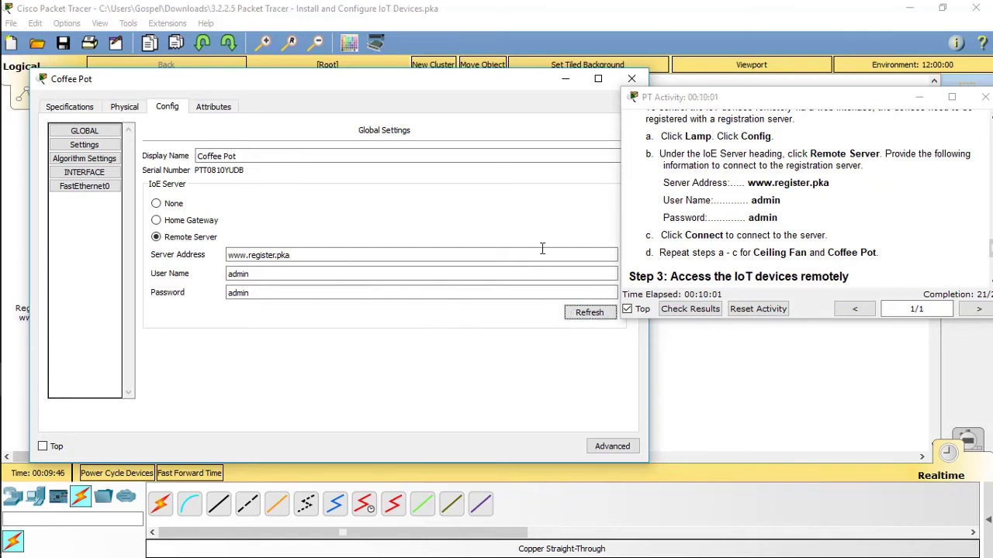
Close the Coffee Pot settings and scroll the instructions down to Step 3
{"action": "left_click", "coordinate": [631, 78]}
{"action": "scroll", "coordinate": [789, 205], "scroll_direction": "down", "scroll_amount": 2}
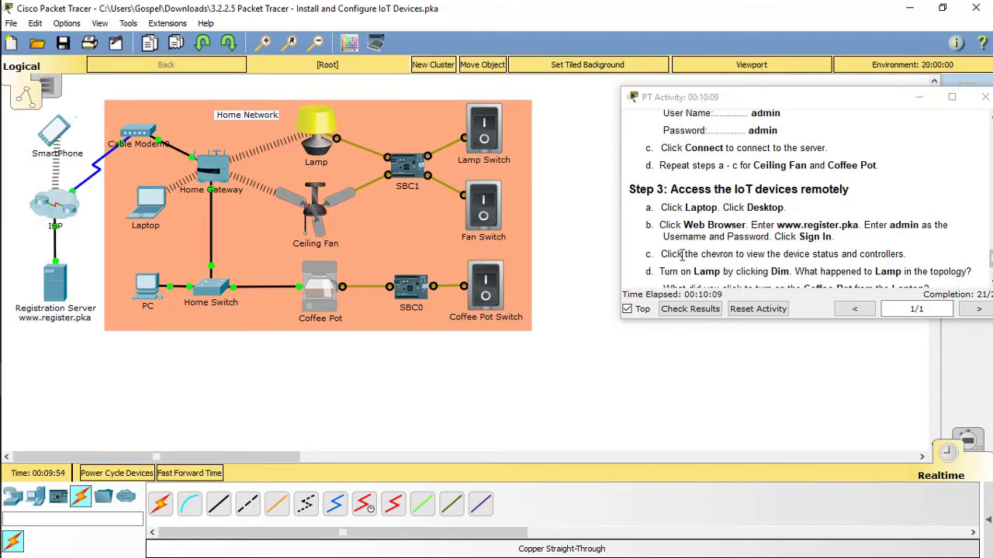
{"action": "scroll", "coordinate": [752, 253], "scroll_direction": "down", "scroll_amount": 1}
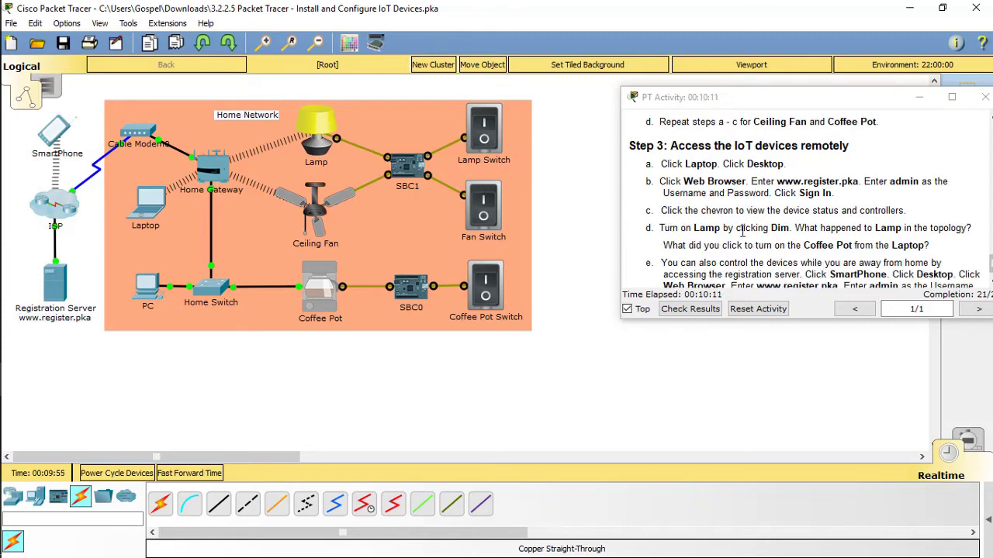
{"action": "left_click", "coordinate": [147, 217]}
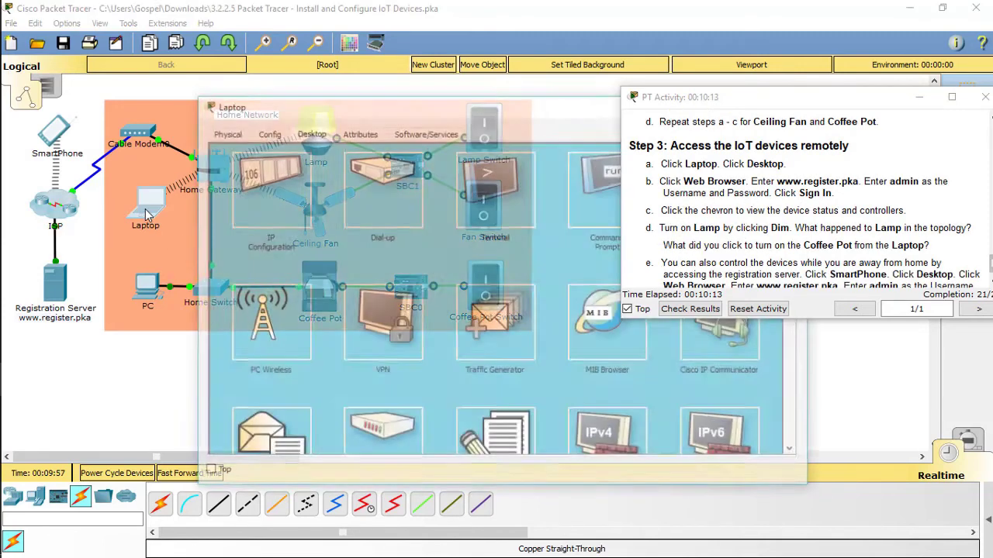
{"action": "left_click_drag", "start_coordinate": [442, 114], "coordinate": [291, 107]}
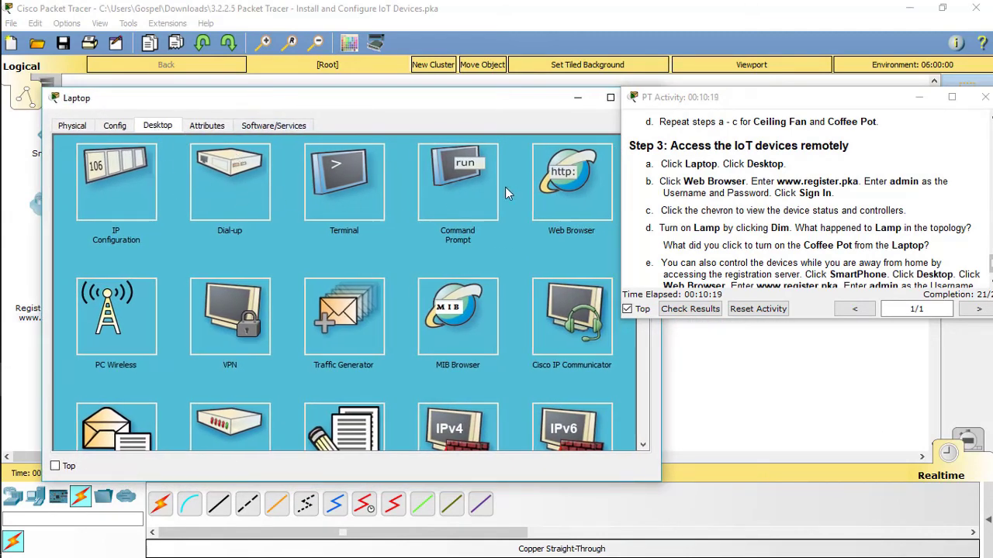
{"action": "left_click", "coordinate": [558, 184]}
{"action": "left_click_drag", "start_coordinate": [387, 101], "coordinate": [352, 97]}
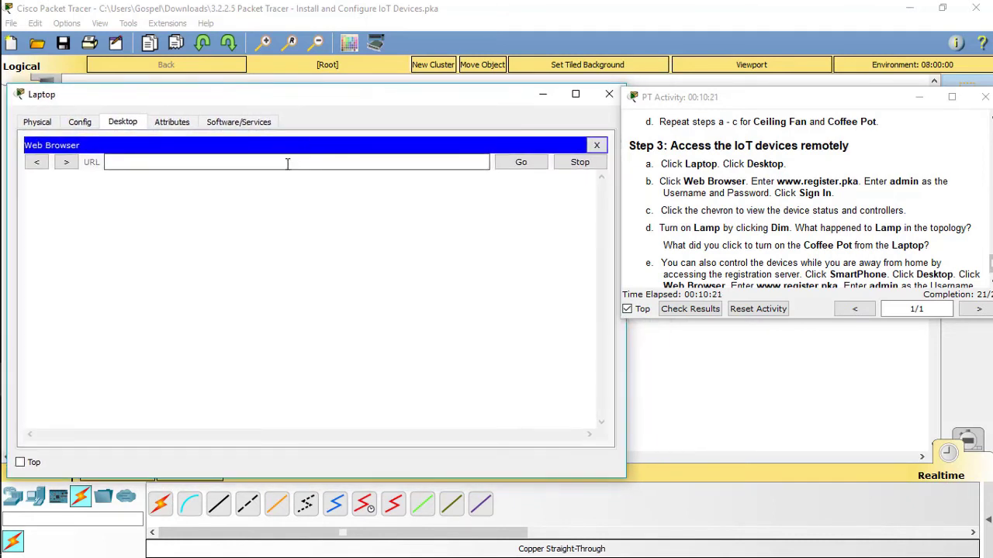
{"action": "left_click", "coordinate": [287, 162]}
{"action": "type", "text": "www.register.pka"}
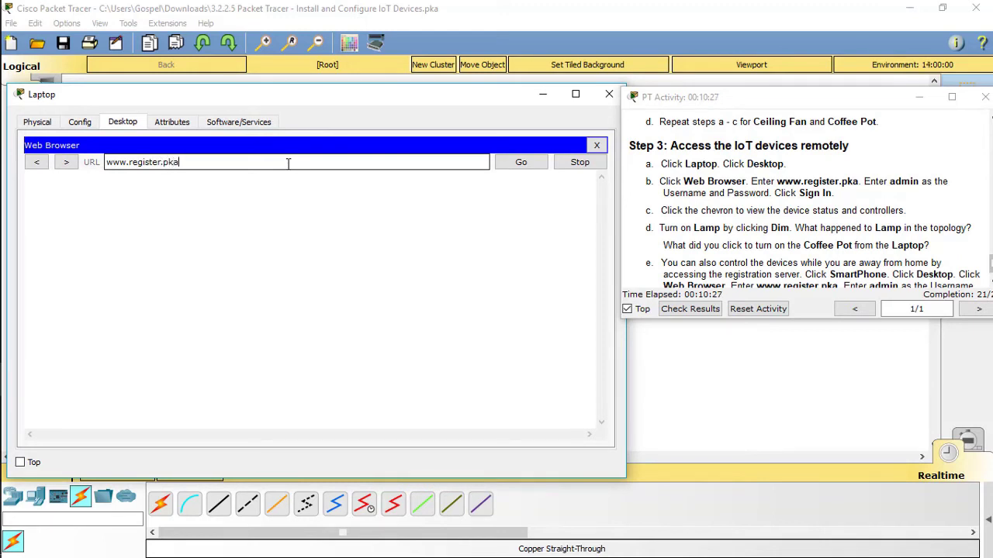
{"action": "key", "text": "Return"}
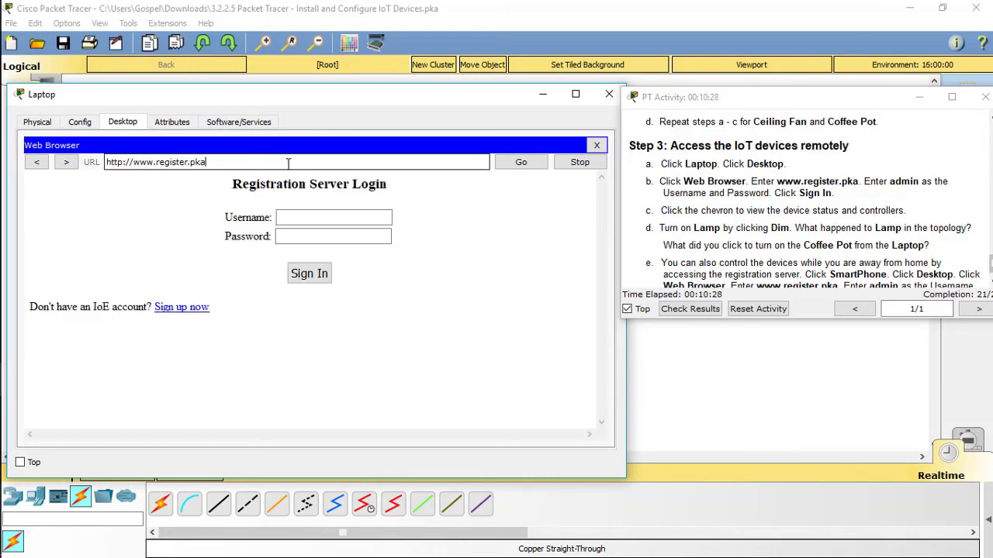
Log in to the registration server with the admin username and password
{"action": "left_click", "coordinate": [322, 223]}
{"action": "type", "text": "admin"}
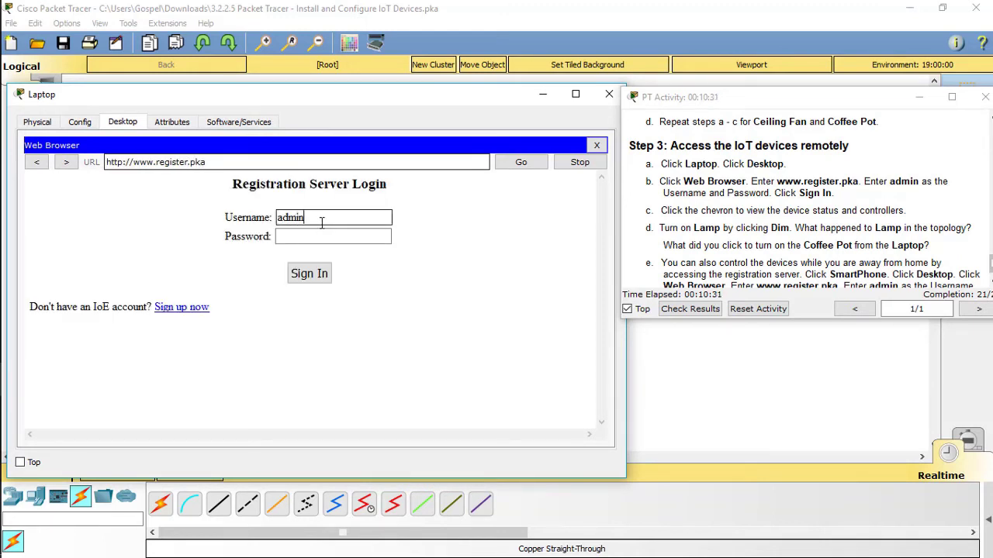
{"action": "key", "text": "Tab"}
{"action": "type", "text": "adm"}
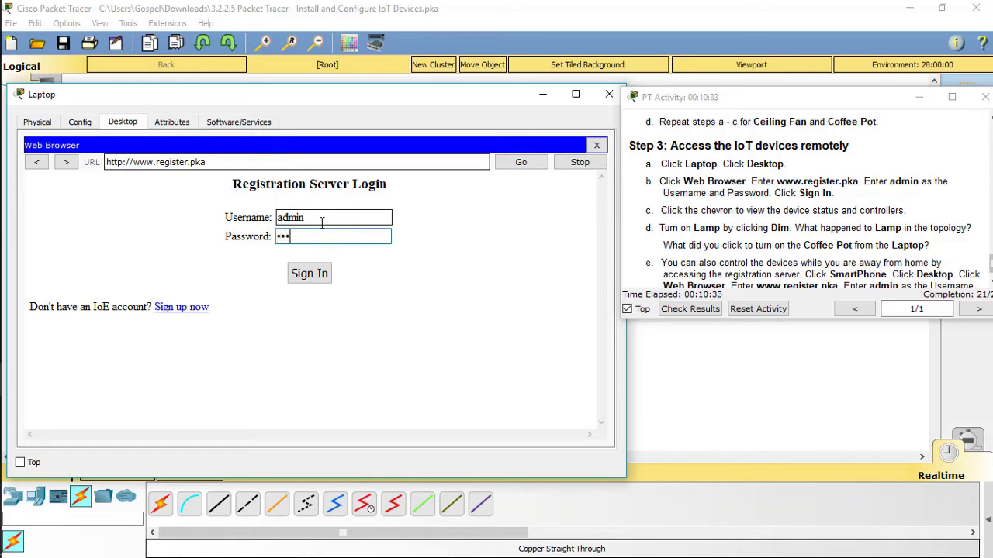
{"action": "type", "text": "in"}
{"action": "key", "text": "Return"}
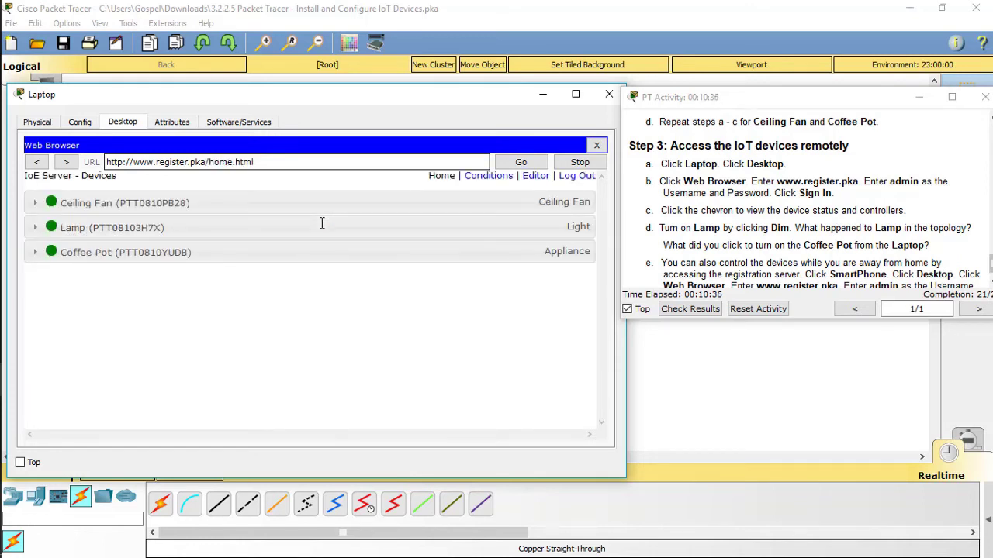
Expand the Ceiling Fan, Lamp and Coffee Pot controls and set the Lamp to Dim, checking the topology
{"action": "left_click", "coordinate": [224, 204]}
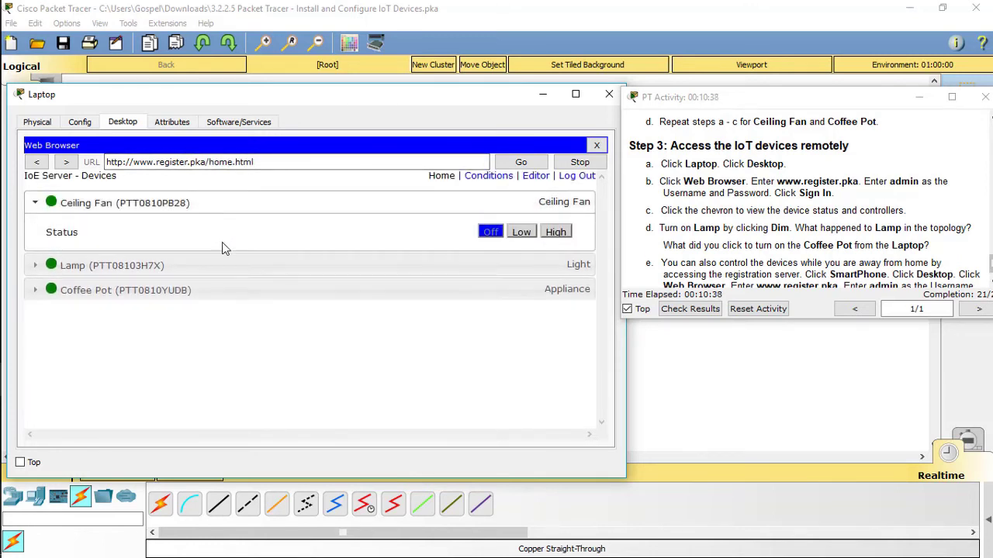
{"action": "left_click", "coordinate": [217, 266]}
{"action": "left_click", "coordinate": [335, 329]}
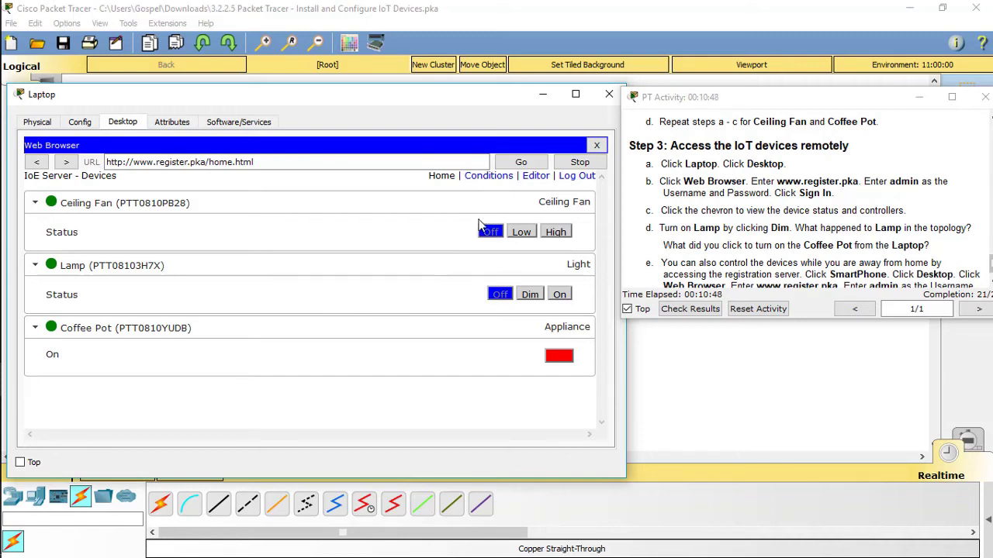
{"action": "left_click", "coordinate": [528, 298]}
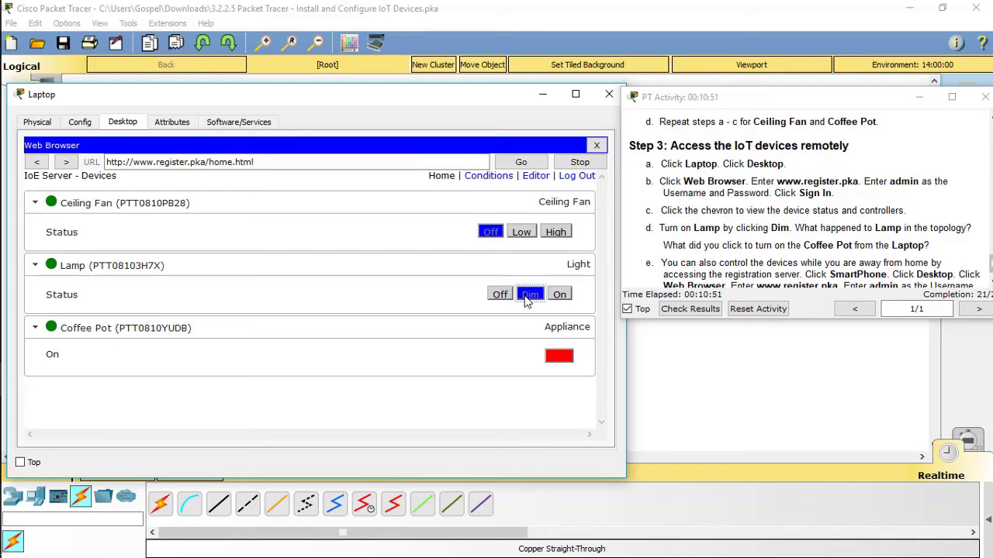
{"action": "left_click", "coordinate": [540, 95]}
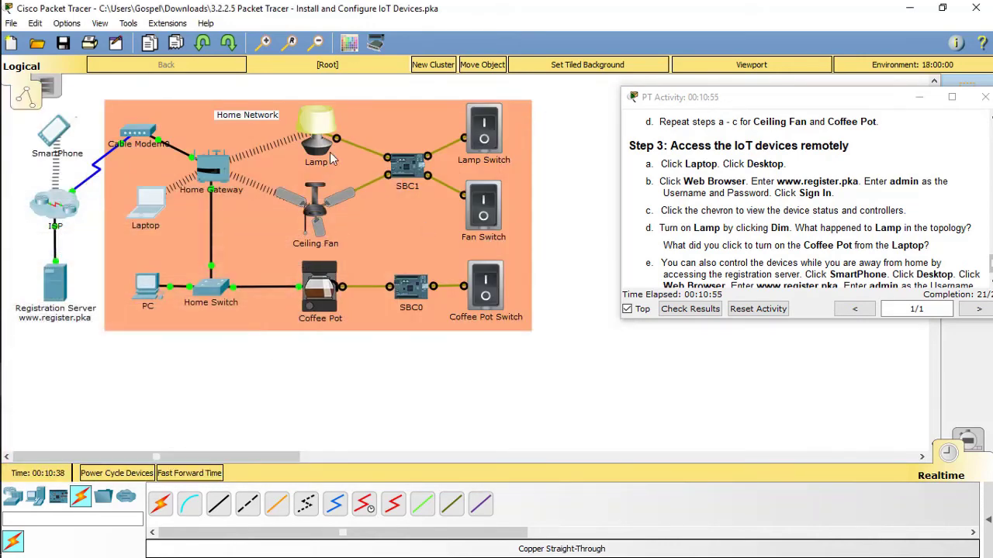
{"action": "mouse_move", "coordinate": [15, 244]}
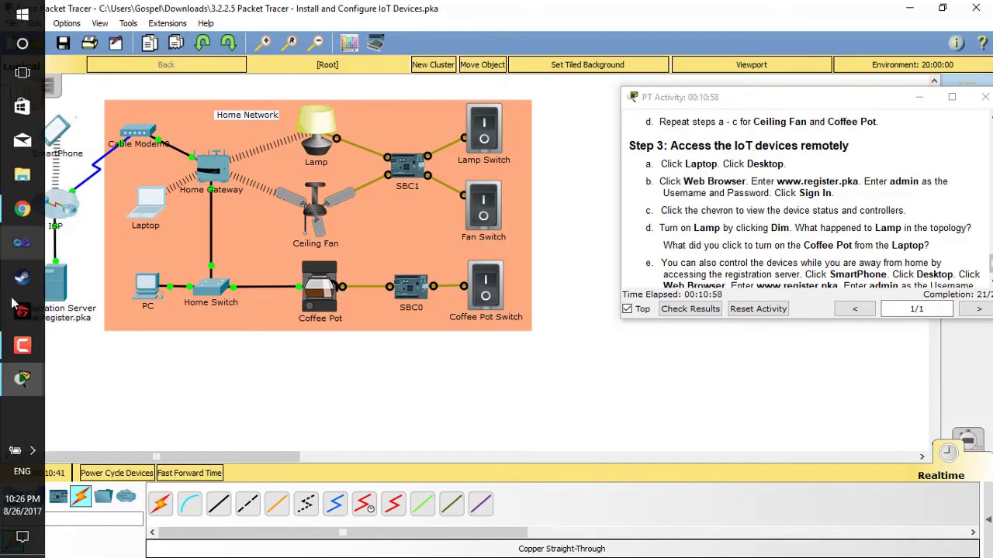
{"action": "mouse_move", "coordinate": [21, 376]}
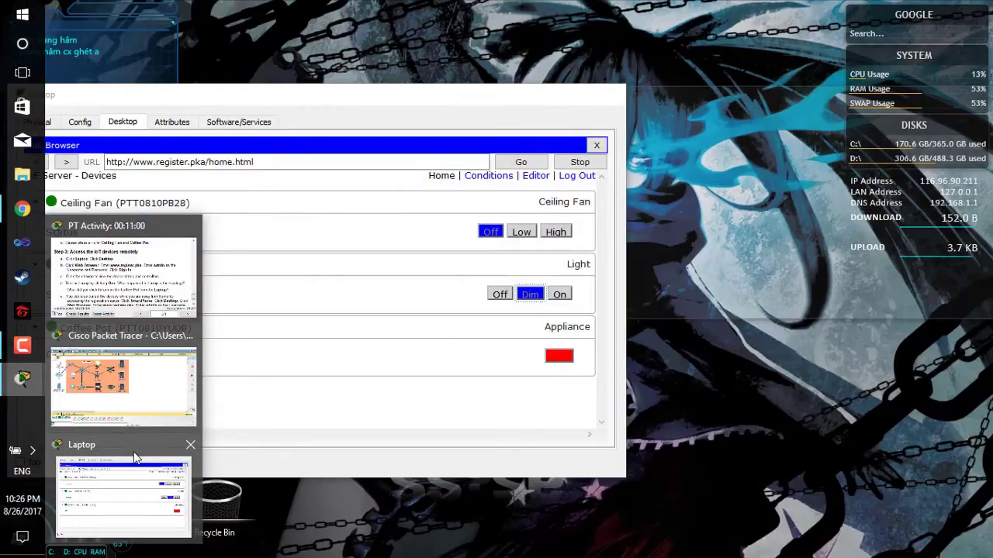
{"action": "left_click", "coordinate": [128, 481]}
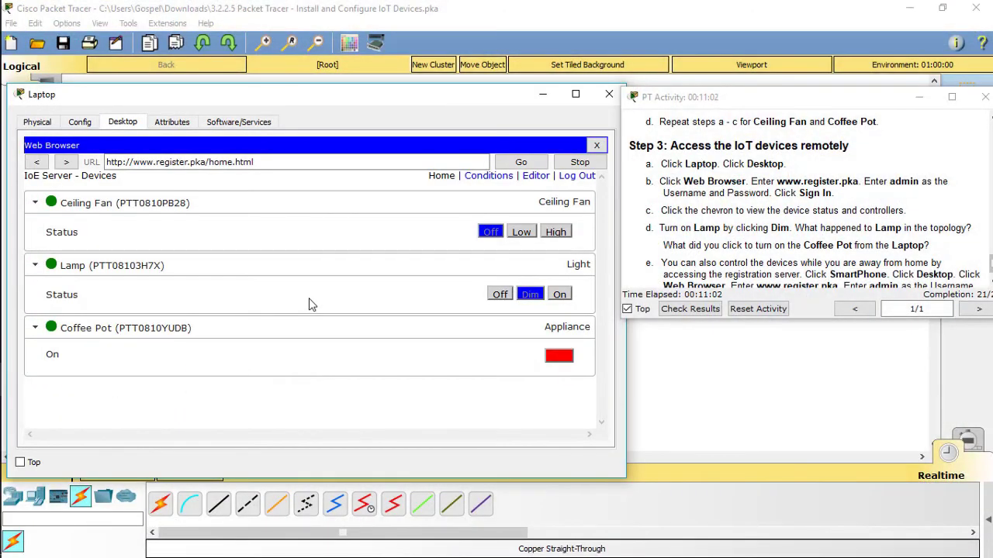
Turn the Coffee Pot on remotely and confirm it in the network topology
{"action": "left_click", "coordinate": [566, 358]}
{"action": "left_click", "coordinate": [695, 393]}
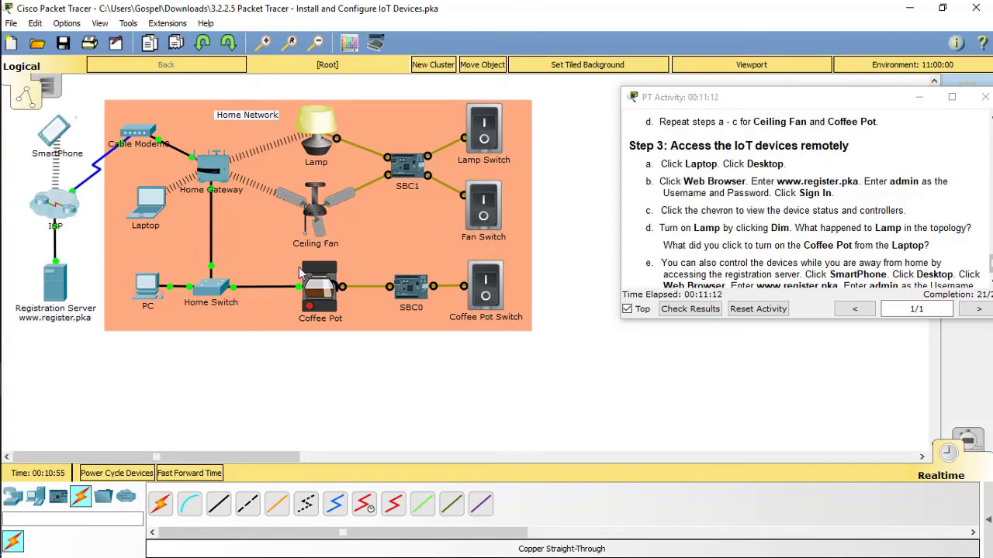
{"action": "mouse_move", "coordinate": [22, 378]}
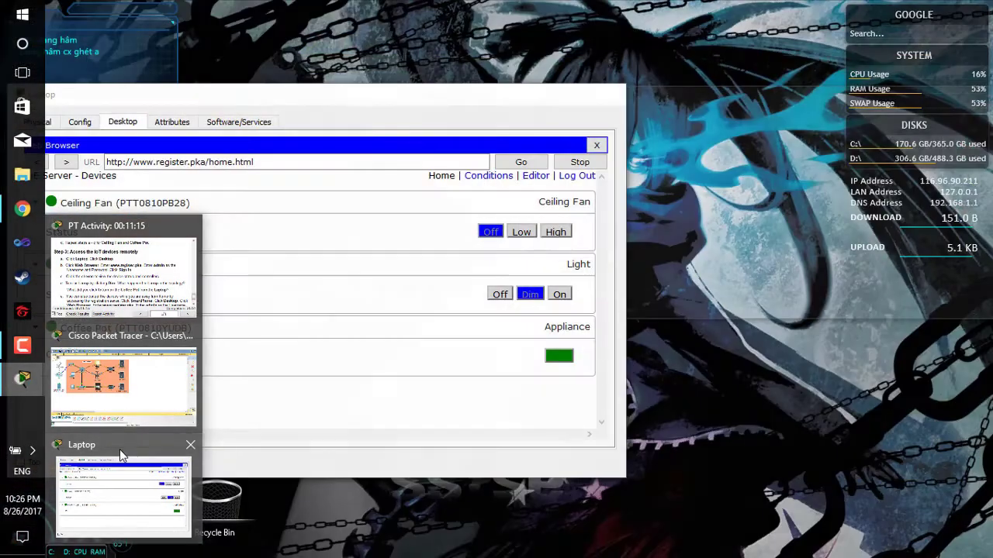
{"action": "left_click", "coordinate": [119, 449]}
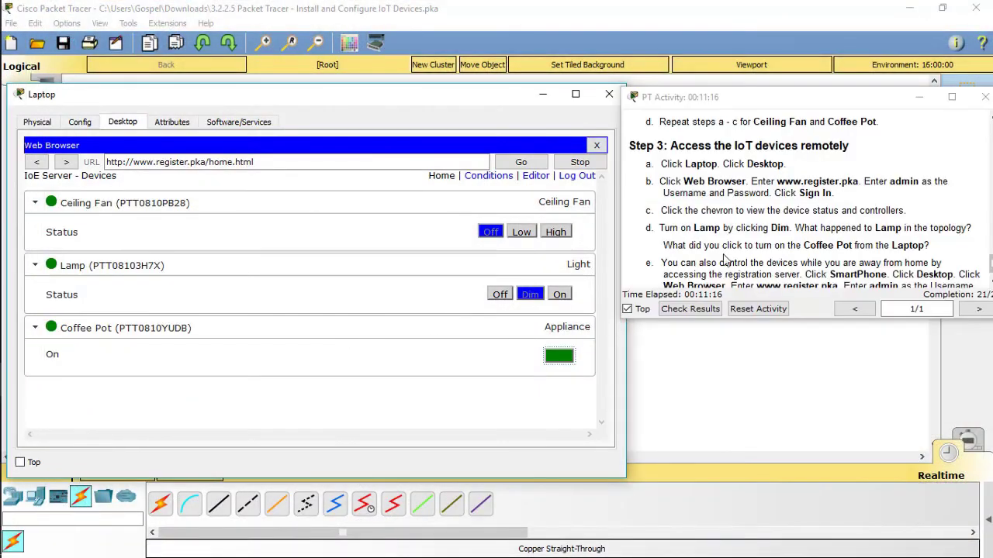
{"action": "scroll", "coordinate": [725, 258], "scroll_direction": "down", "scroll_amount": 1}
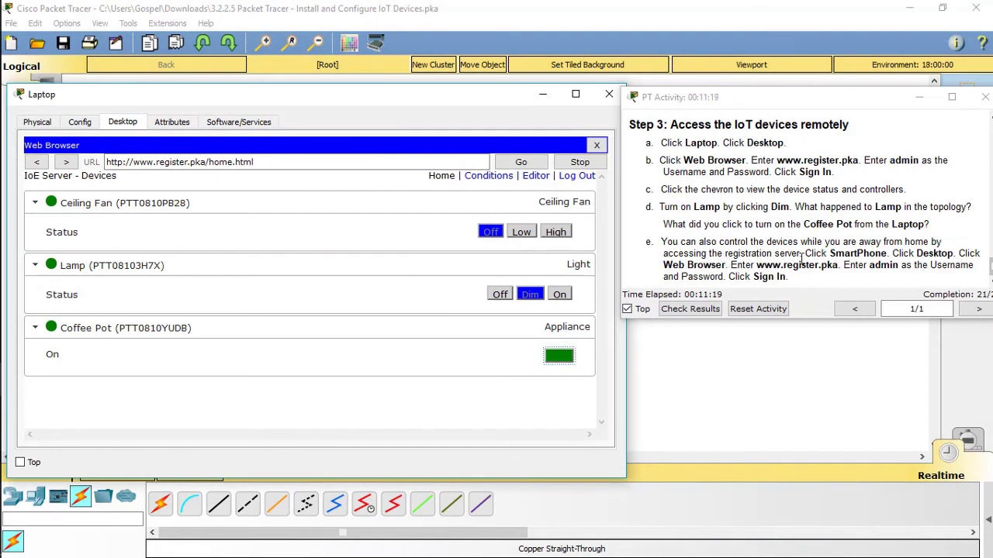
{"action": "left_click", "coordinate": [626, 308]}
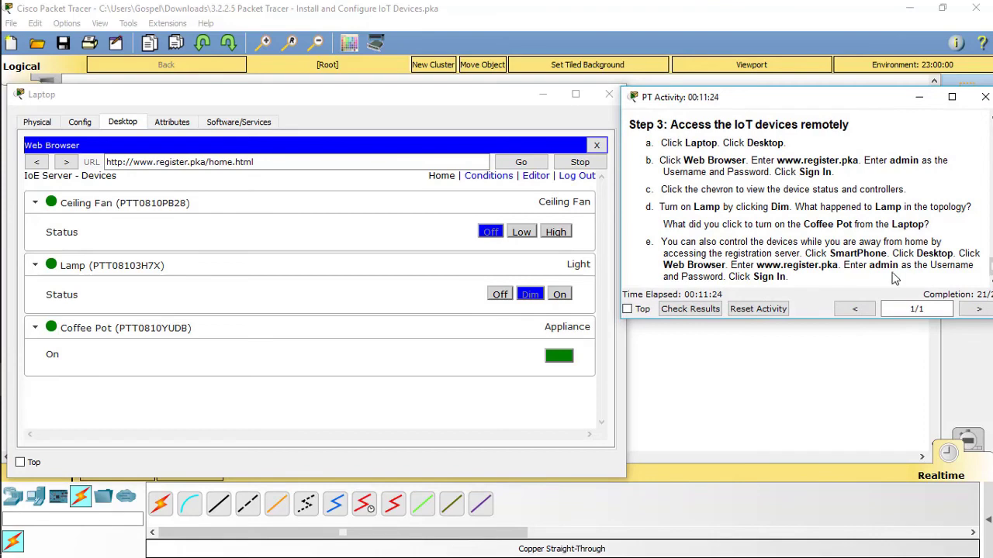
{"action": "left_click", "coordinate": [782, 388]}
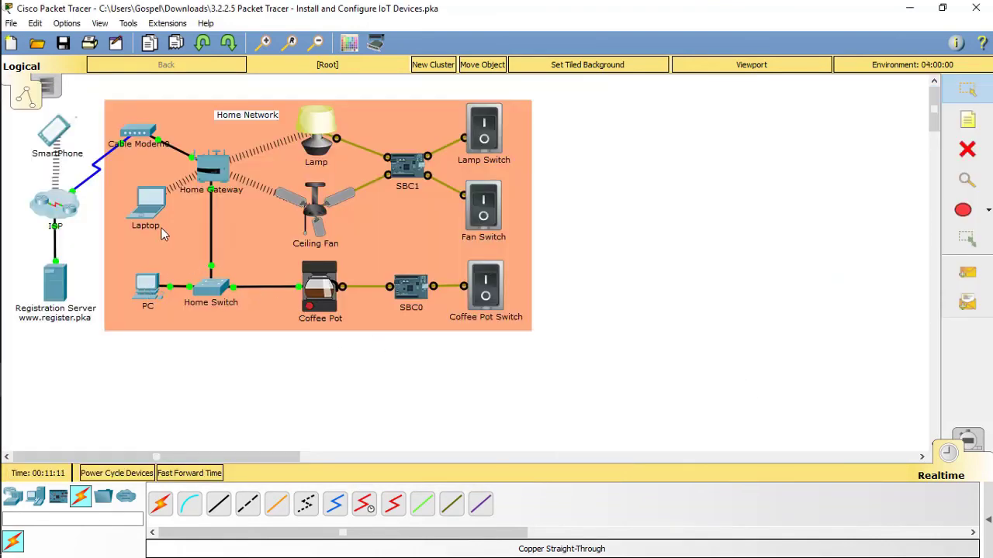
{"action": "left_click", "coordinate": [54, 132]}
{"action": "left_click", "coordinate": [310, 133]}
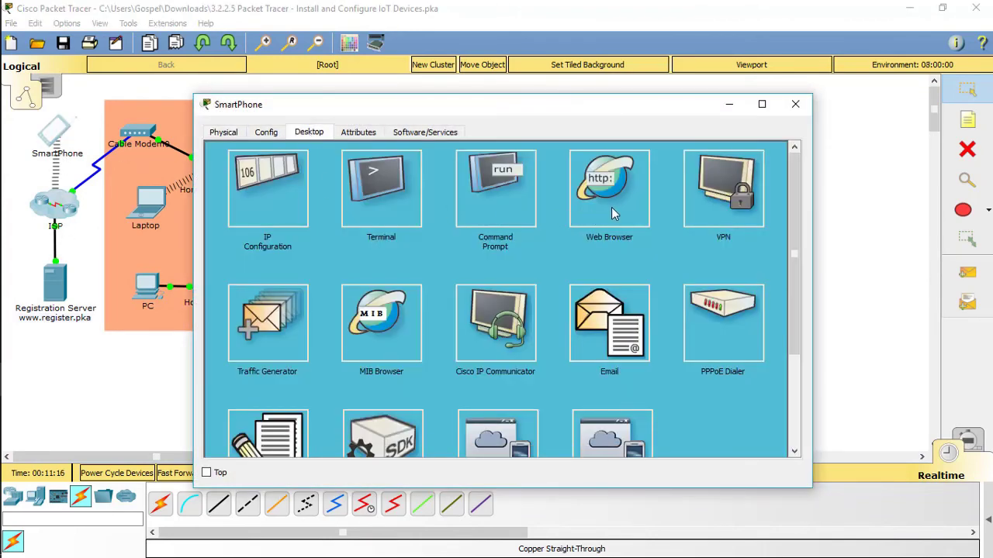
{"action": "left_click", "coordinate": [614, 211]}
{"action": "left_click", "coordinate": [316, 173]}
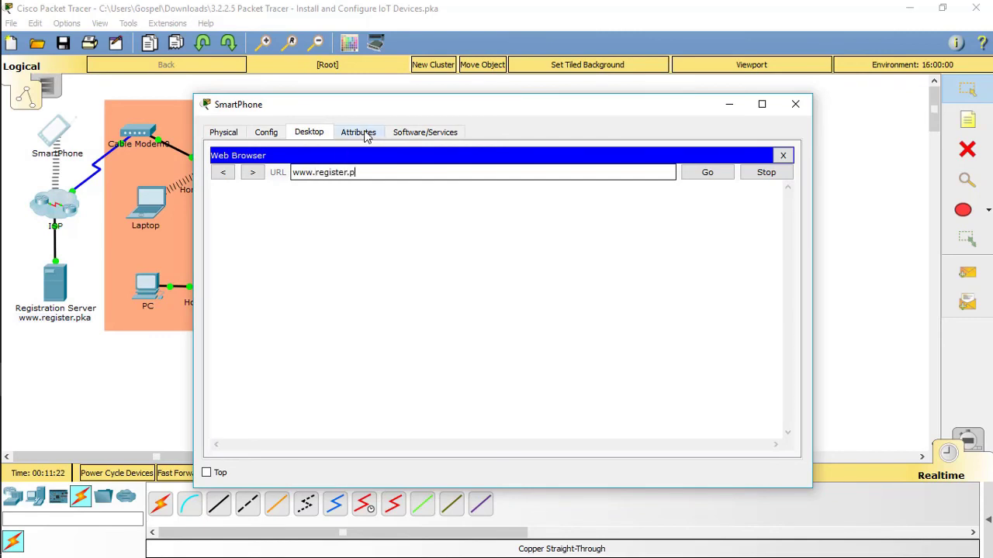
{"action": "key", "text": "Return"}
Sign in to the registration server with username admin and its password
{"action": "left_click", "coordinate": [491, 225]}
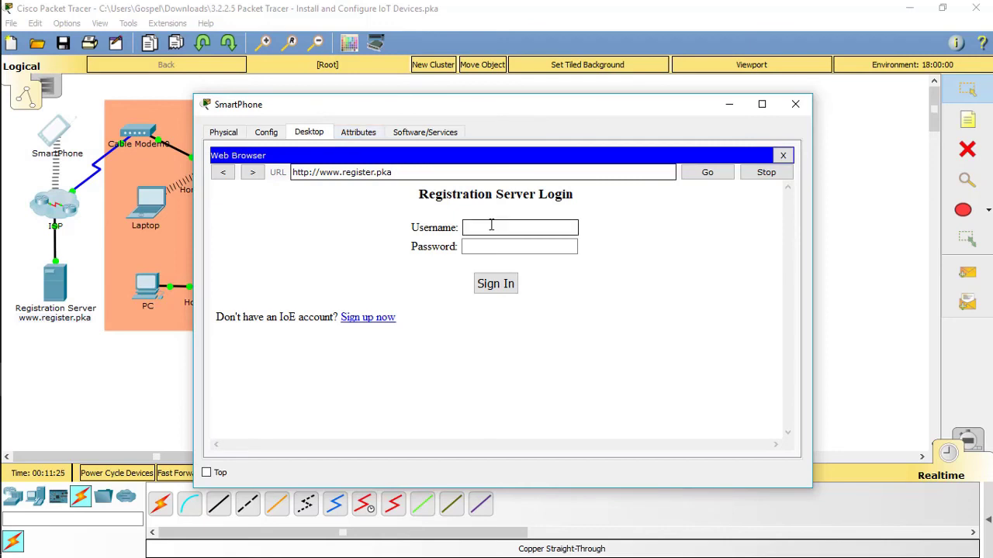
{"action": "type", "text": "admin"}
{"action": "key", "text": "Tab"}
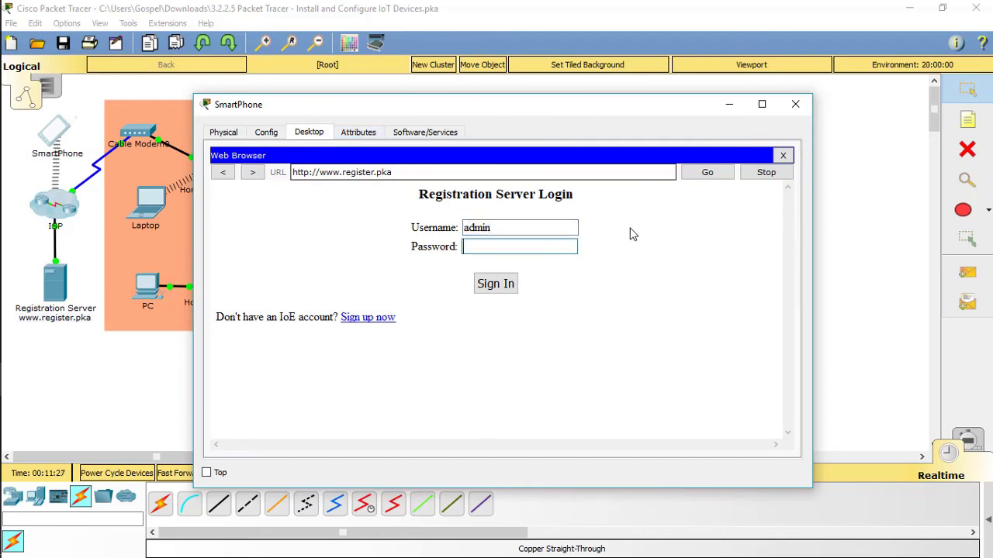
{"action": "type", "text": "admin"}
{"action": "left_click", "coordinate": [505, 286]}
Expand the Ceiling Fan, Lamp and Coffee Pot controls and switch the Coffee Pot off
{"action": "left_click", "coordinate": [518, 221]}
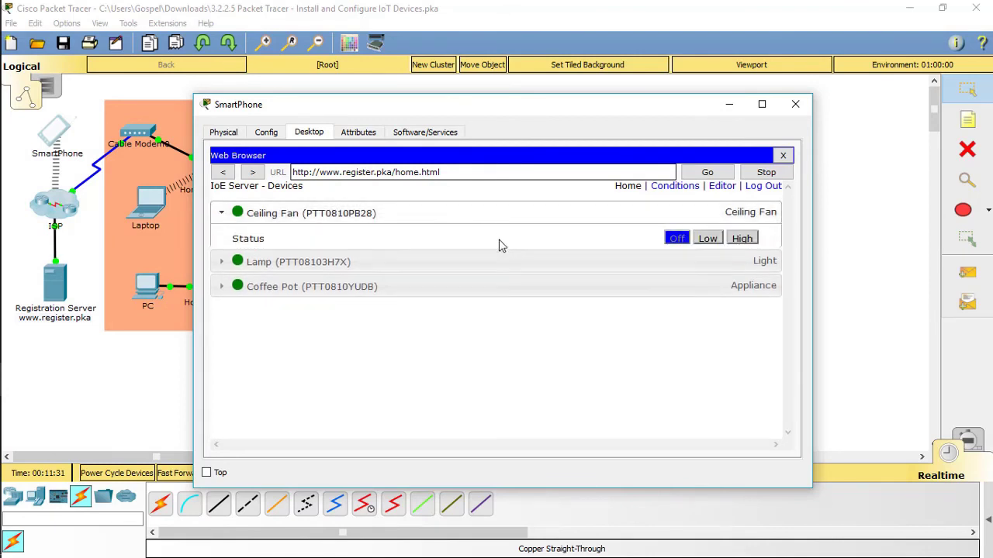
{"action": "left_click", "coordinate": [475, 275]}
{"action": "left_click", "coordinate": [464, 338]}
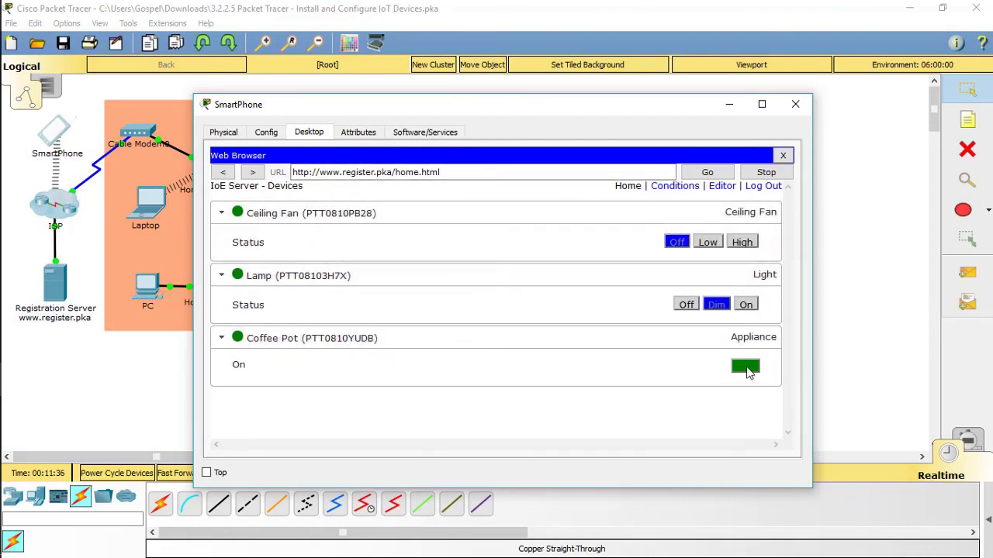
{"action": "left_click", "coordinate": [747, 373]}
Change the Lamp's light setting from the SmartPhone browser, then close the SmartPhone window
{"action": "key", "text": "alt+F4"}
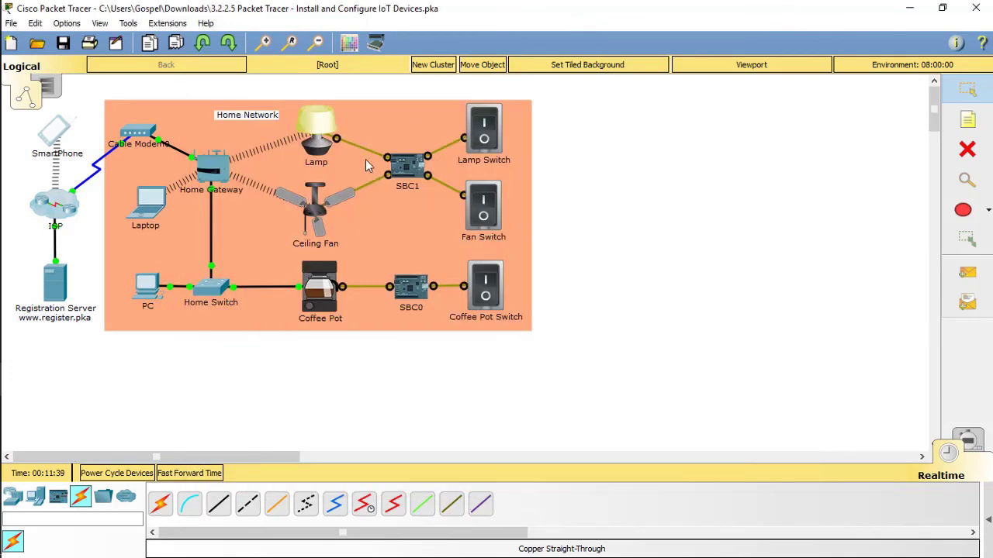
{"action": "mouse_move", "coordinate": [21, 377]}
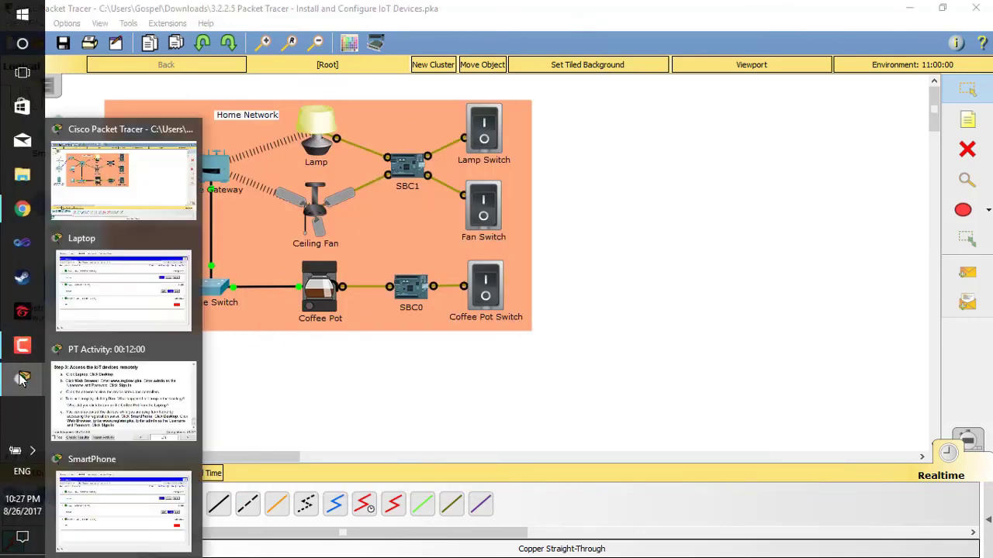
{"action": "left_click", "coordinate": [122, 471]}
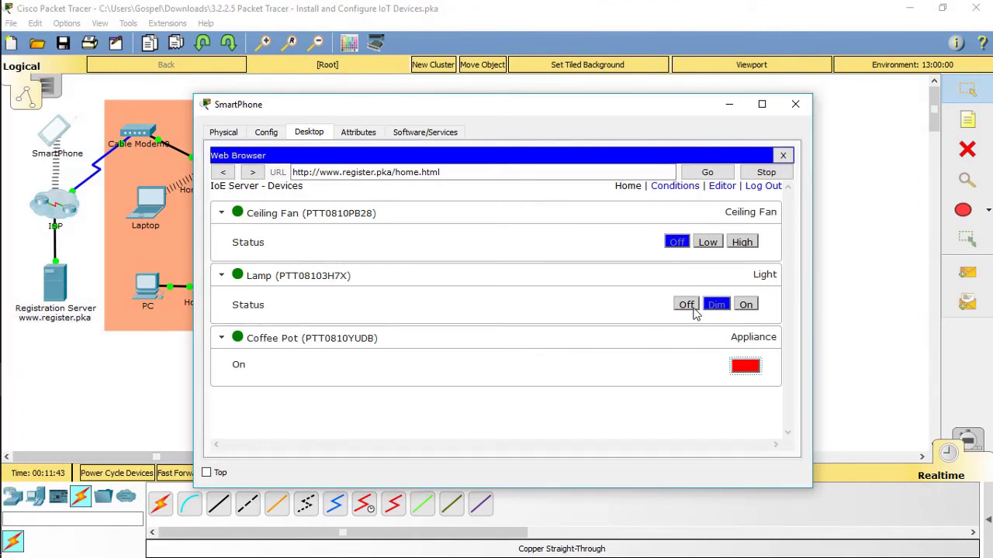
{"action": "left_click", "coordinate": [687, 305]}
{"action": "key", "text": "alt+F4"}
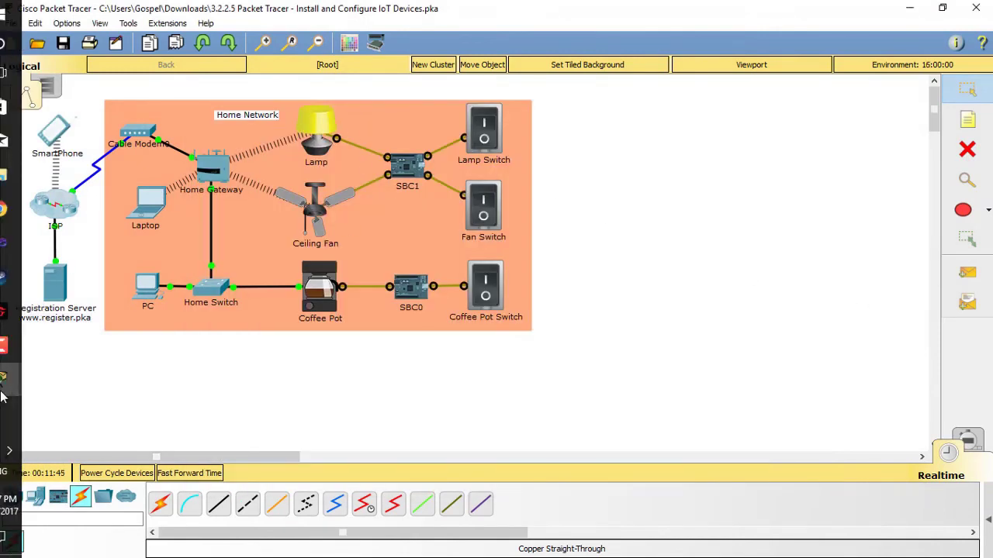
{"action": "mouse_move", "coordinate": [22, 377]}
{"action": "left_click", "coordinate": [157, 417]}
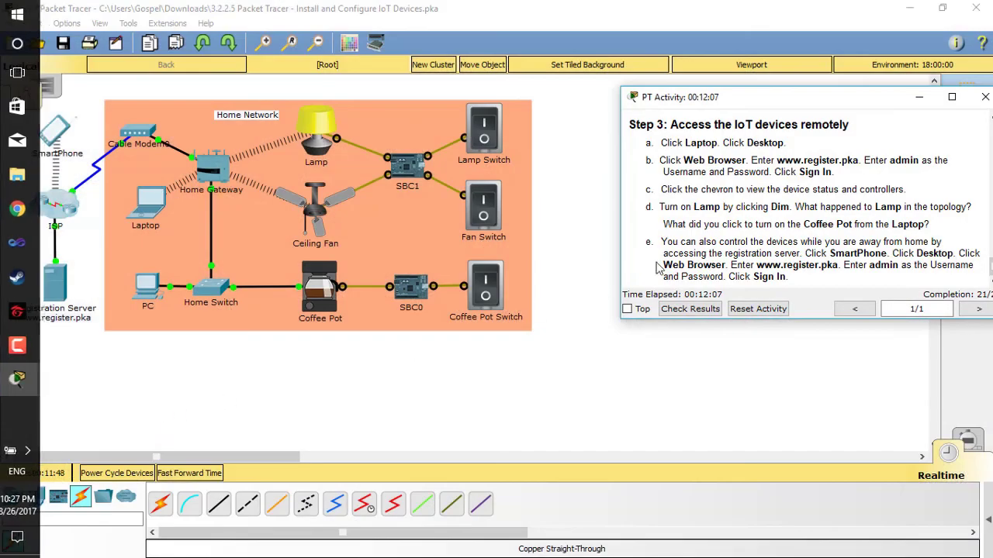